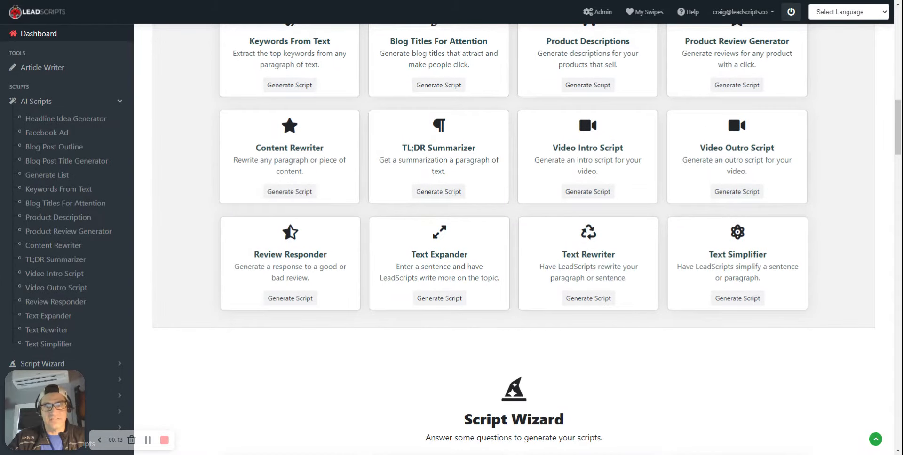
Look through the Text Expander, Text Rewriter and Text Simplifier AI script pages
left_click_drag(627, 257, 558, 255)
left_click(558, 254)
left_click_drag(708, 257, 776, 257)
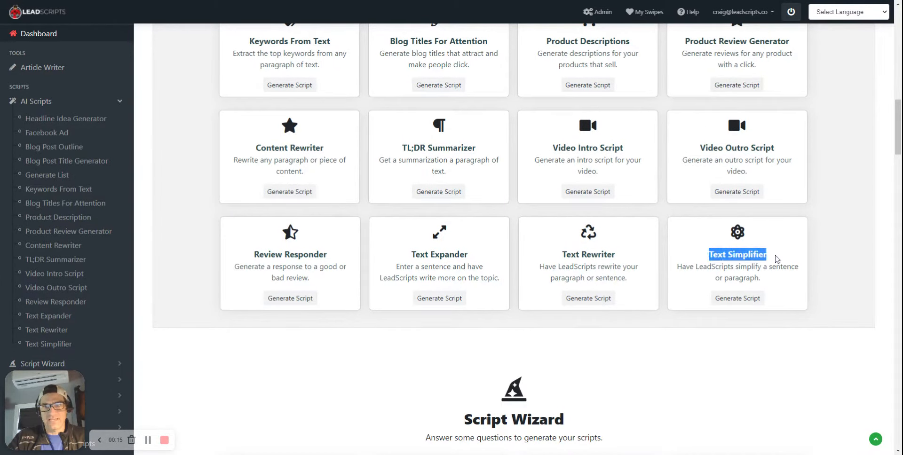
left_click(782, 256)
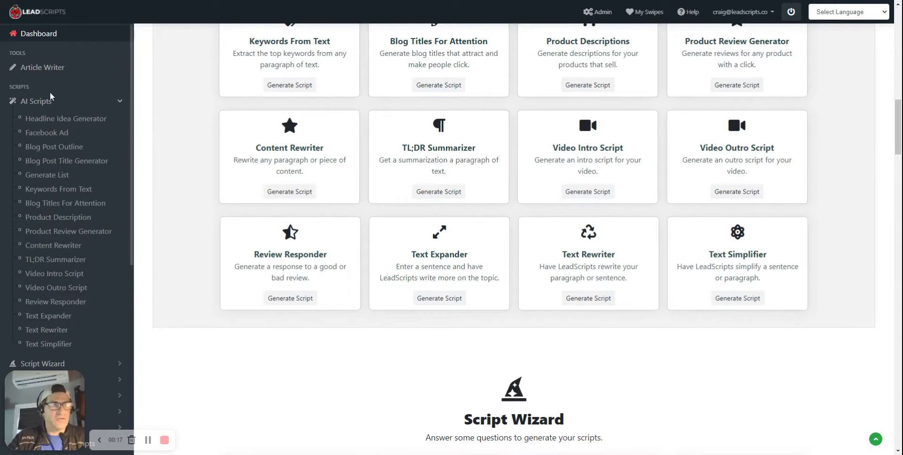
left_click(55, 317)
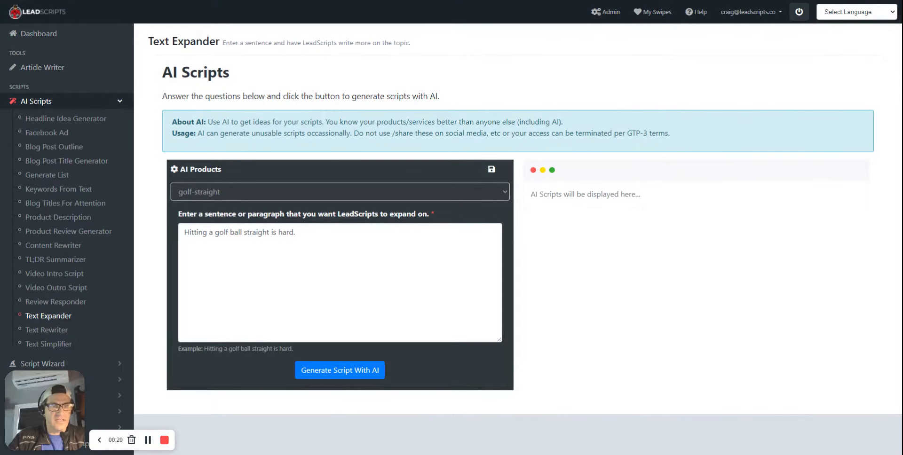
left_click(54, 330)
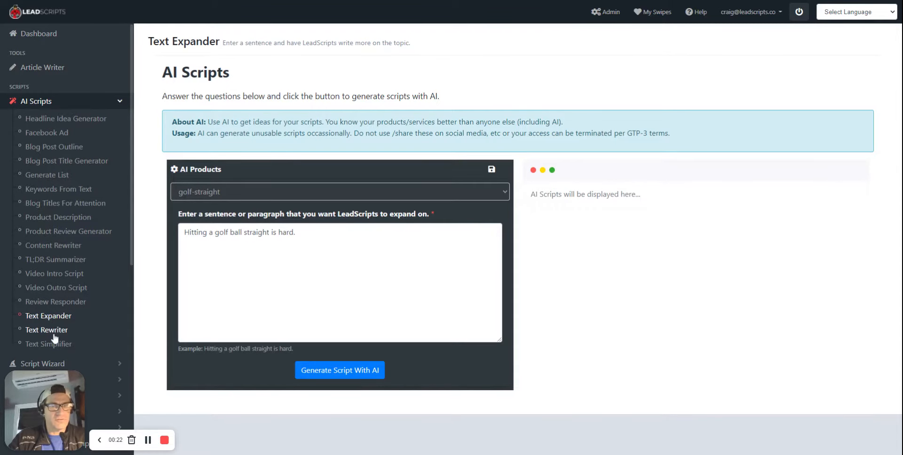
left_click(47, 344)
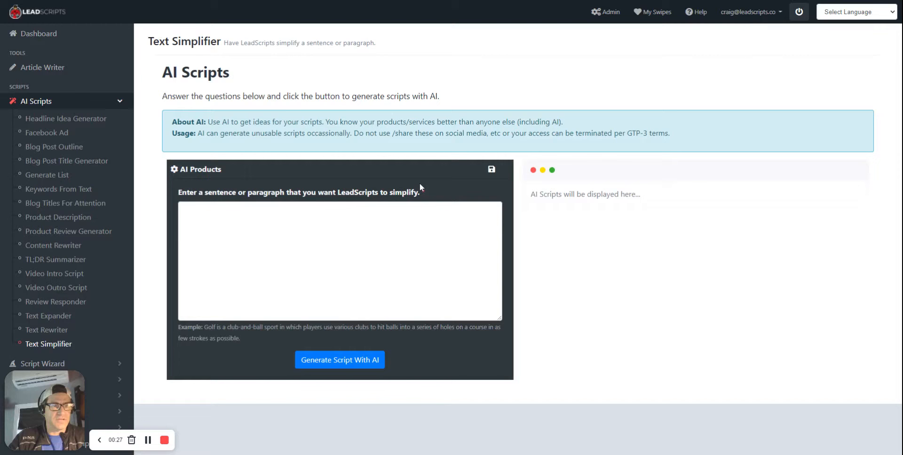
Open the Article Writer and enter "How to play fiddle" as the blog topic
left_click(43, 68)
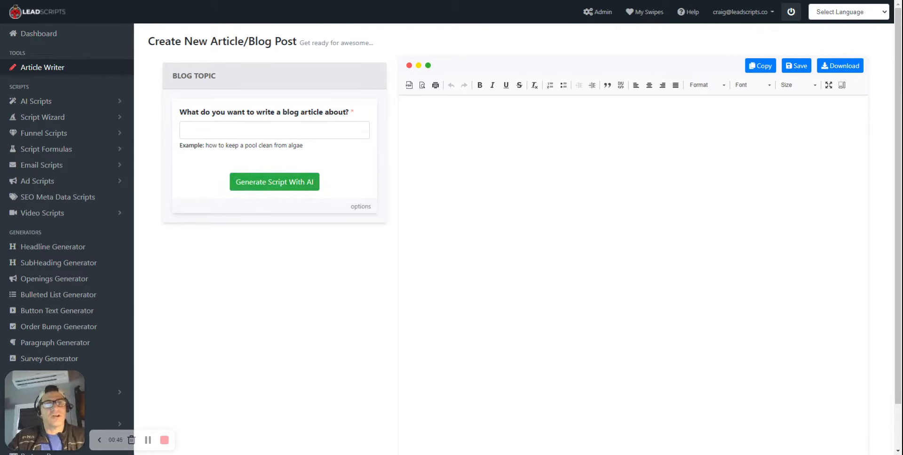
left_click(329, 132)
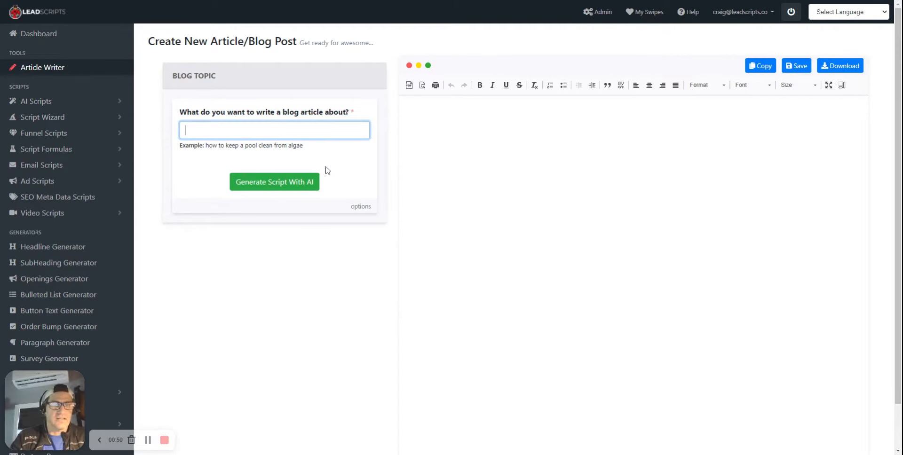
key("alt+Tab")
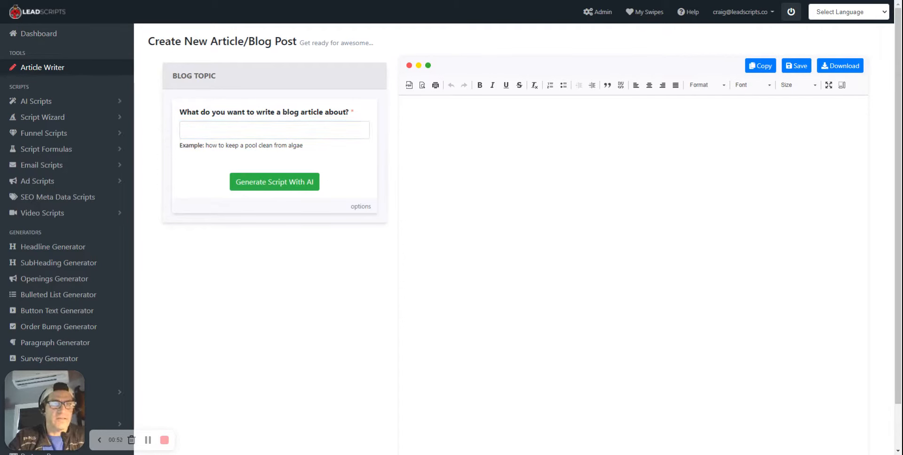
key("alt+Tab")
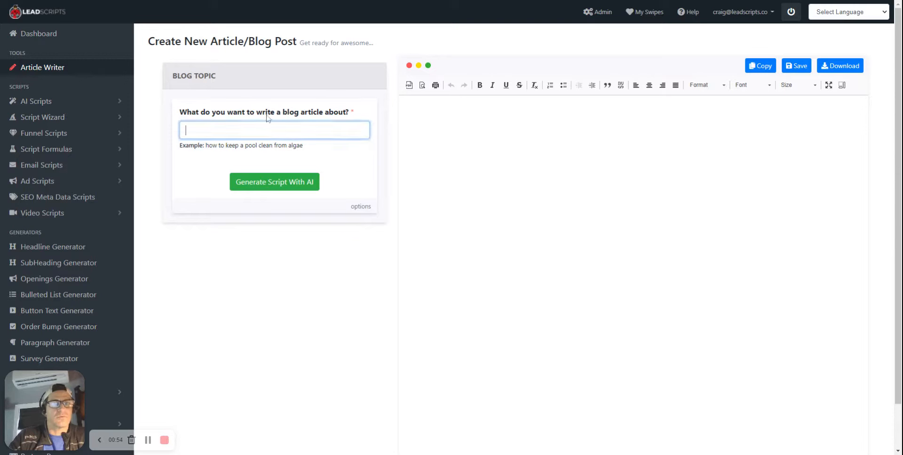
type("How to play fiddle")
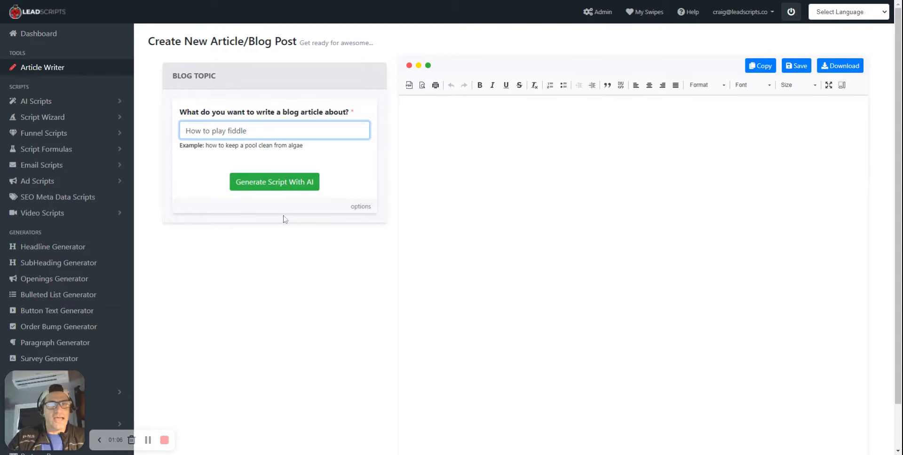
Enable Magic Article Generation in the topic options and generate the fiddle article with AI
left_click(361, 208)
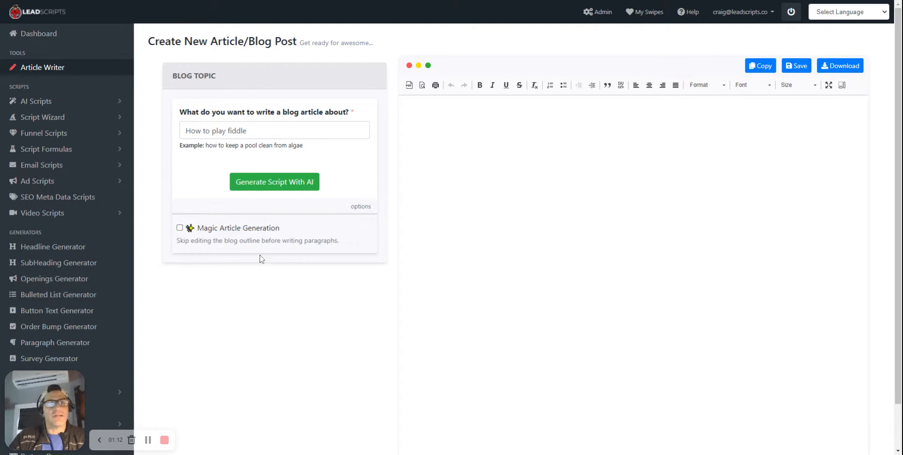
left_click(179, 229)
left_click(273, 186)
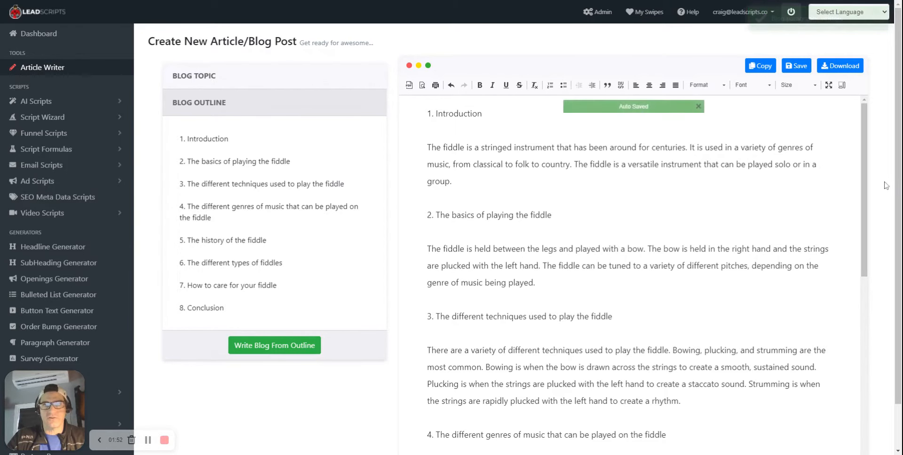
Change the blog topic to "How to play guitar" and generate its outline with Magic Article Generation turned off
scroll(893, 178, "down", 1)
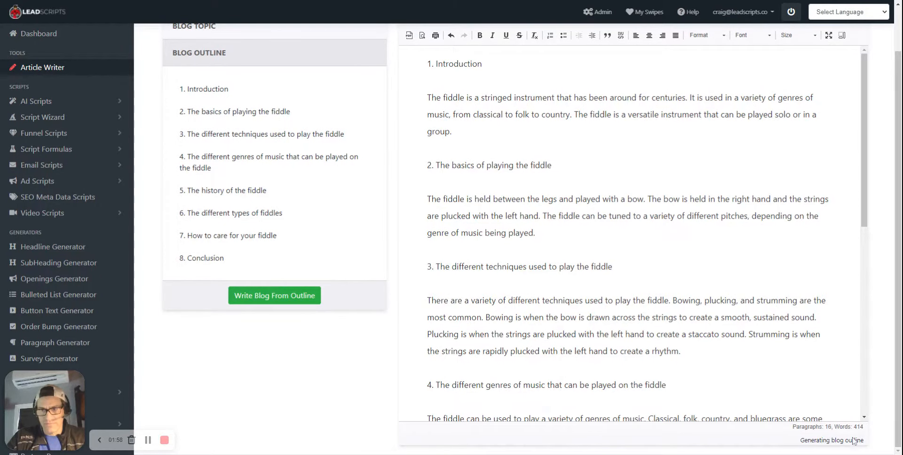
scroll(884, 412, "up", 1)
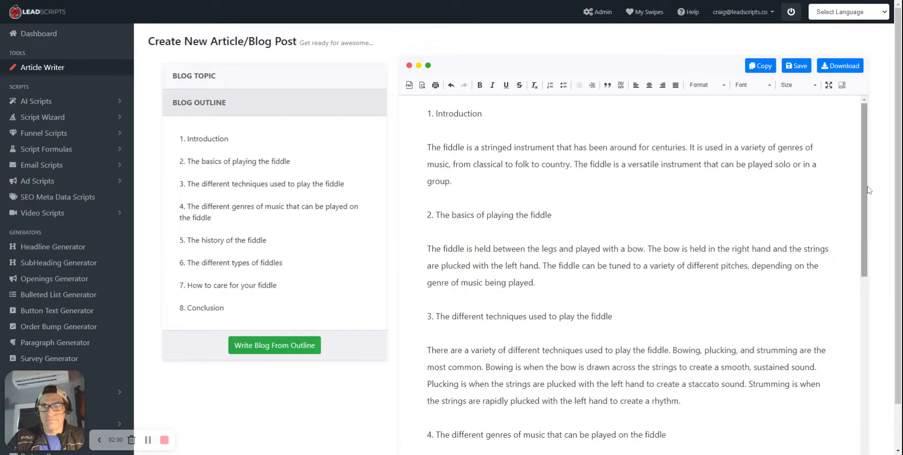
scroll(875, 435, "up", 10)
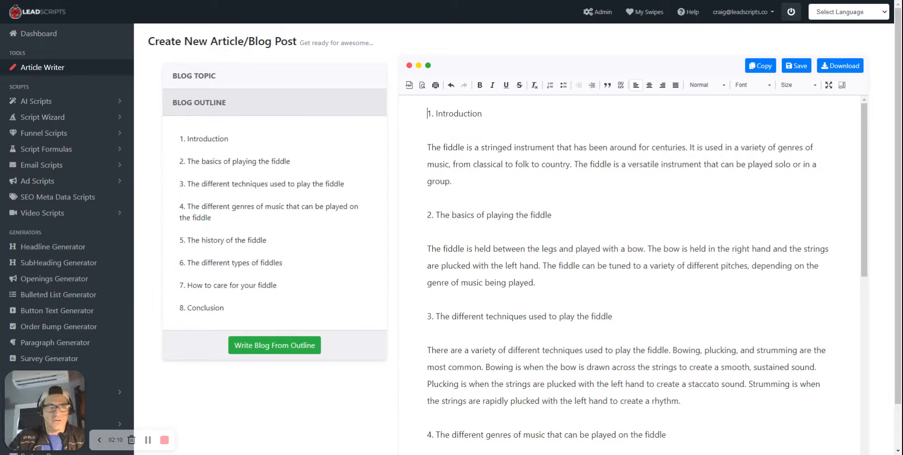
left_click(240, 77)
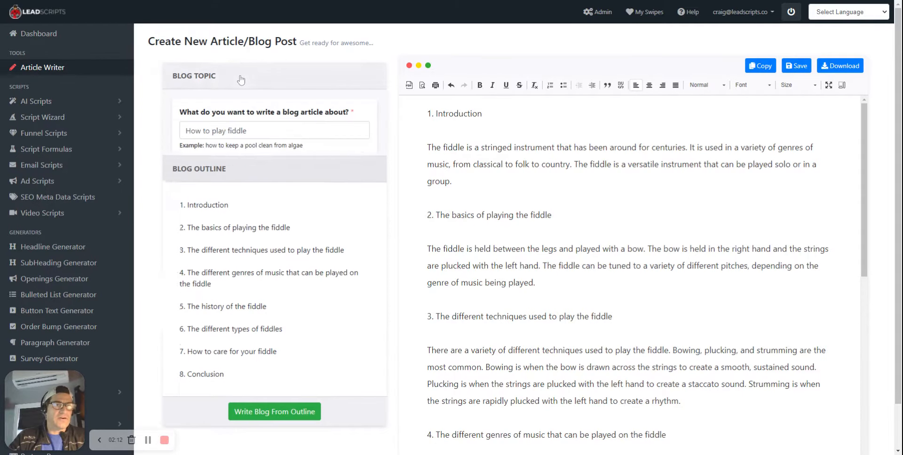
double_click(237, 131)
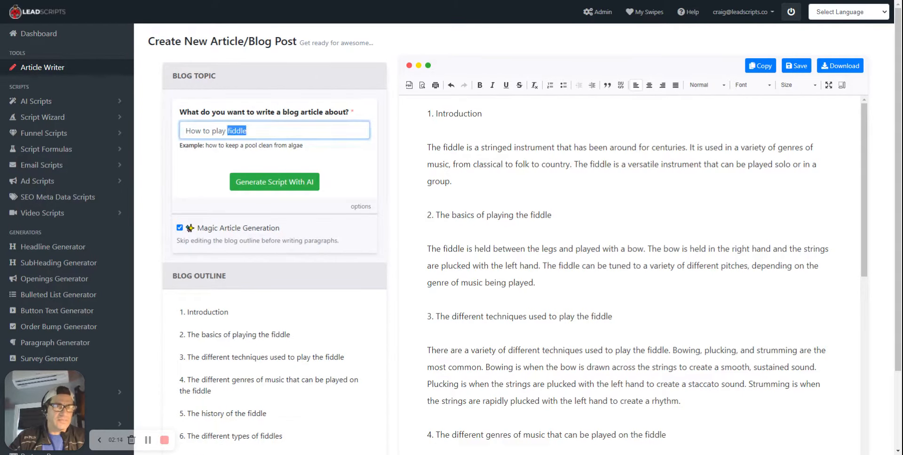
type("guitar")
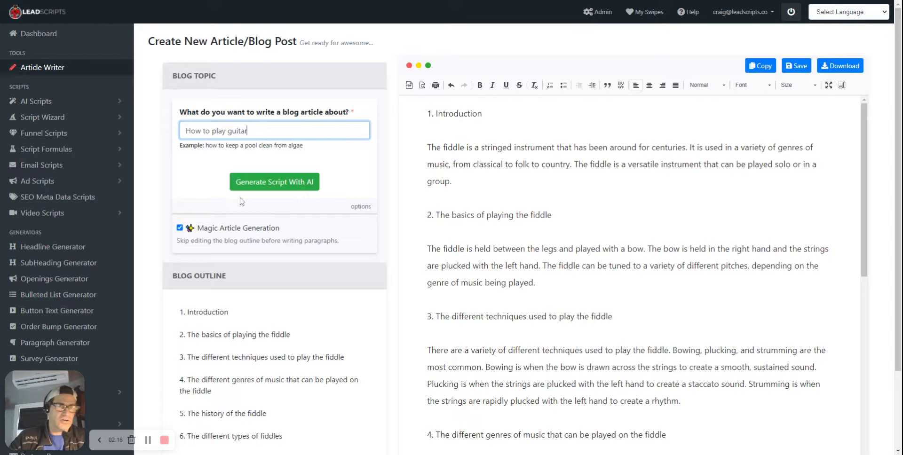
left_click(180, 228)
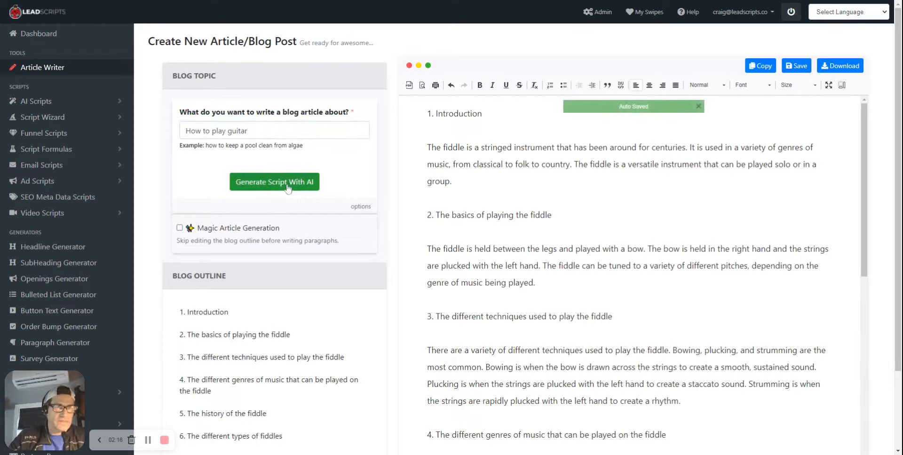
left_click(260, 186)
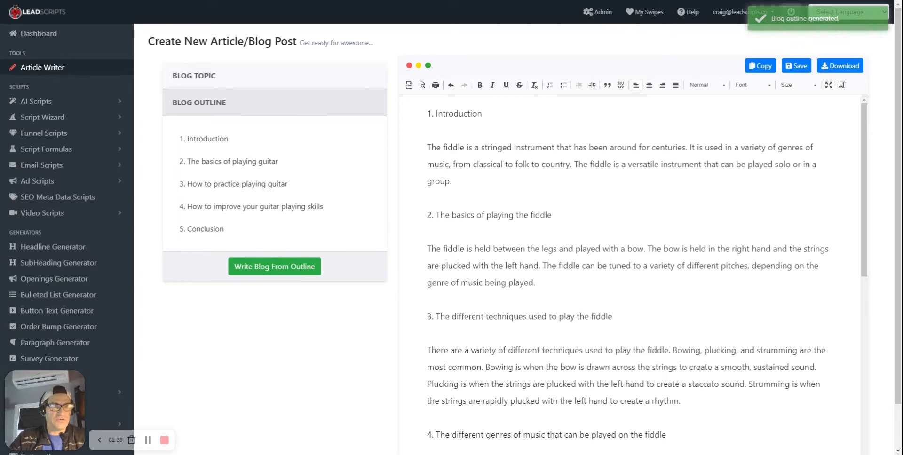
Remove the Introduction and Conclusion entries from the guitar blog outline
left_click_drag(186, 139, 185, 163)
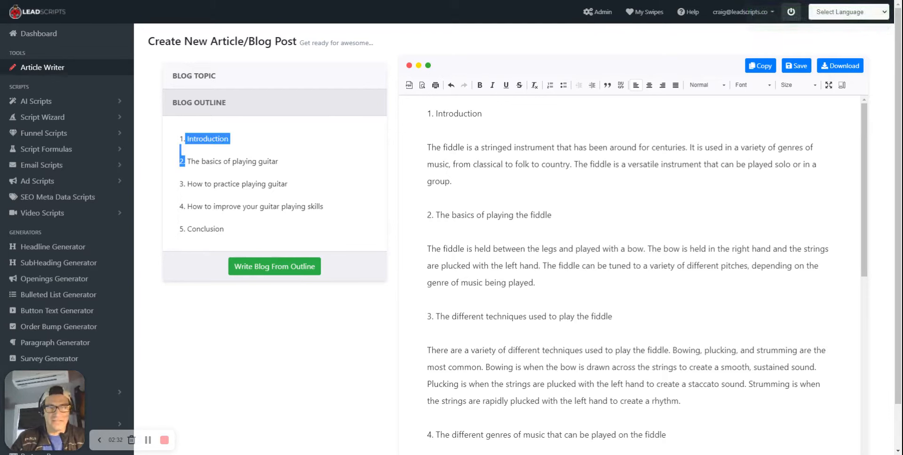
key("BackSpace")
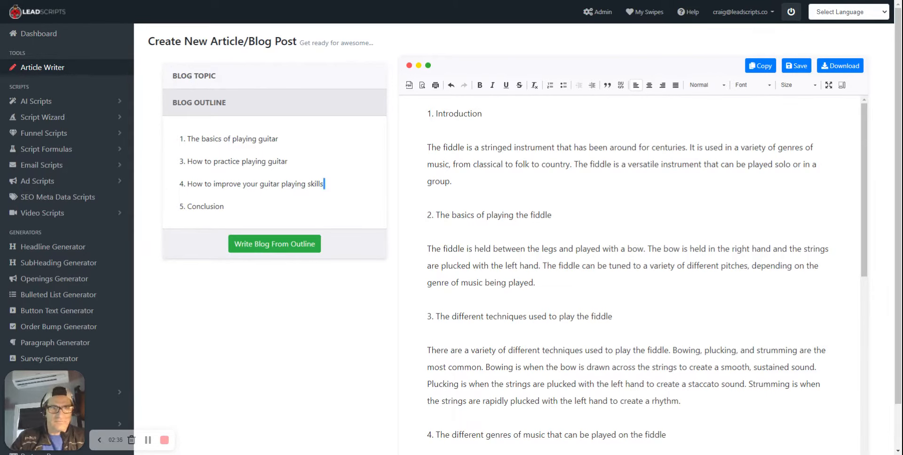
key("Delete")
key("Delete")
key("Delete")
key("Delete")
key("Delete")
key("Delete")
key("Delete")
key("Delete")
key("Delete")
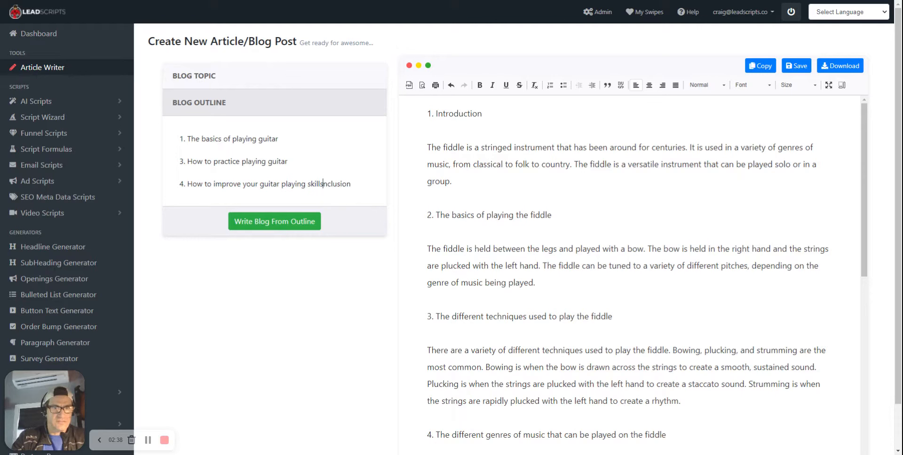
key("Delete")
key("Delete")
key("Delete")
key("Delete")
key("Delete")
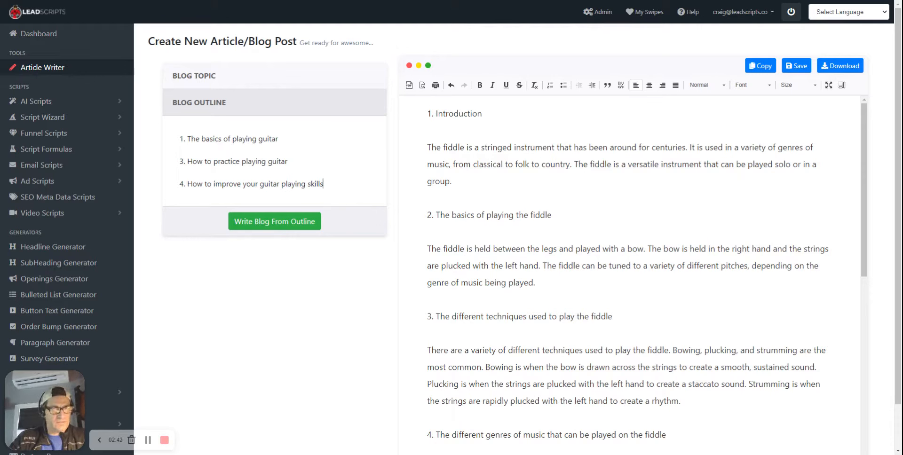
Renumber "How to practice playing guitar" as 2 and "How to improve your guitar playing skills" as 3 in the outline
key("Delete")
type("2")
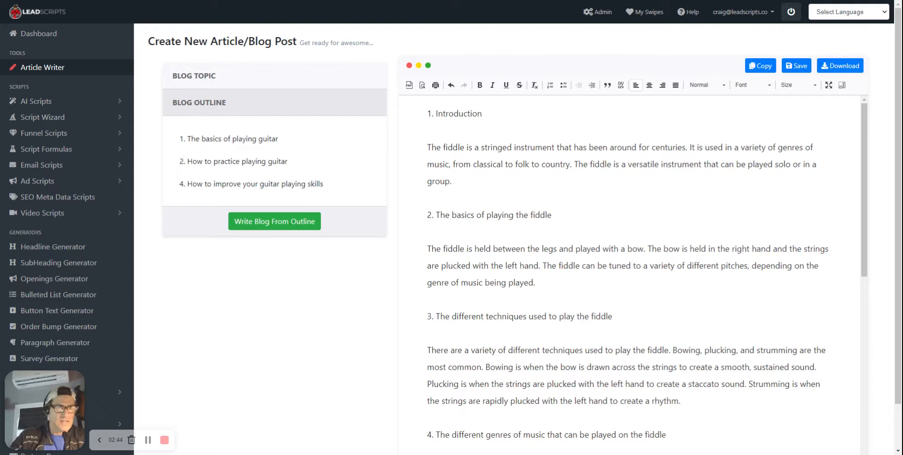
key("BackSpace")
type("3")
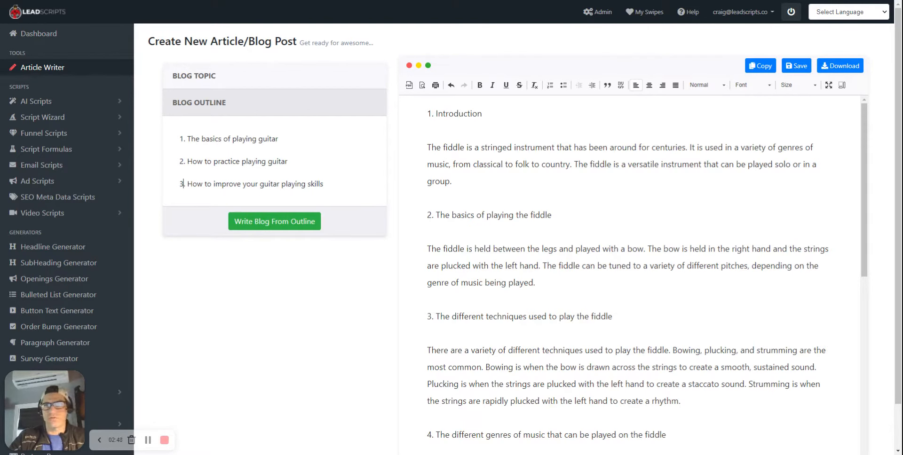
Add blank lines after the fiddle article's conclusion and write the guitar blog paragraphs from the edited outline
left_click_drag(865, 123, 865, 309)
scroll(865, 310, "down", 1)
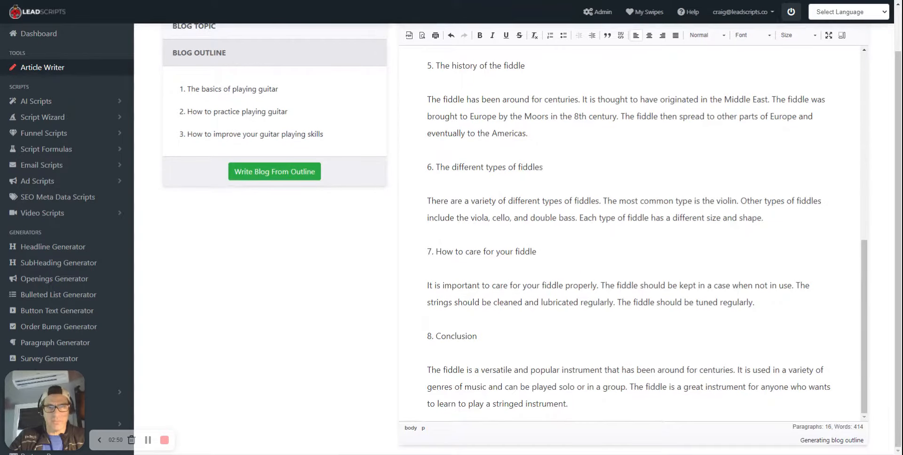
key("Return")
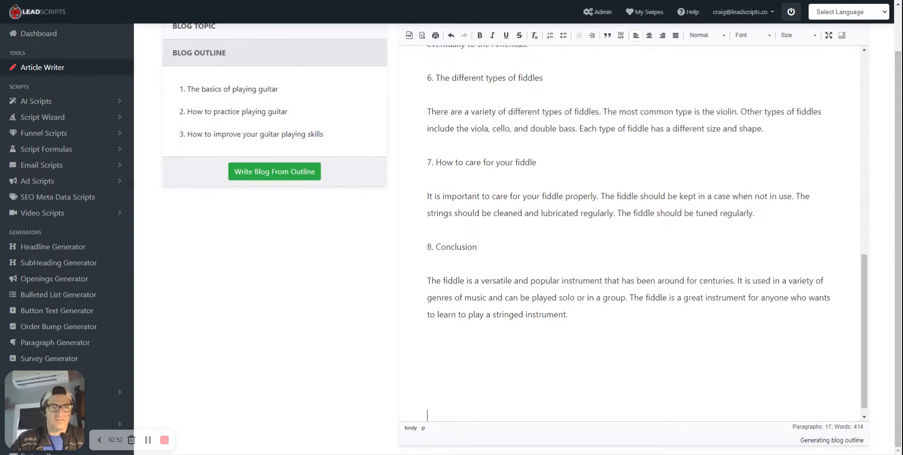
left_click(301, 173)
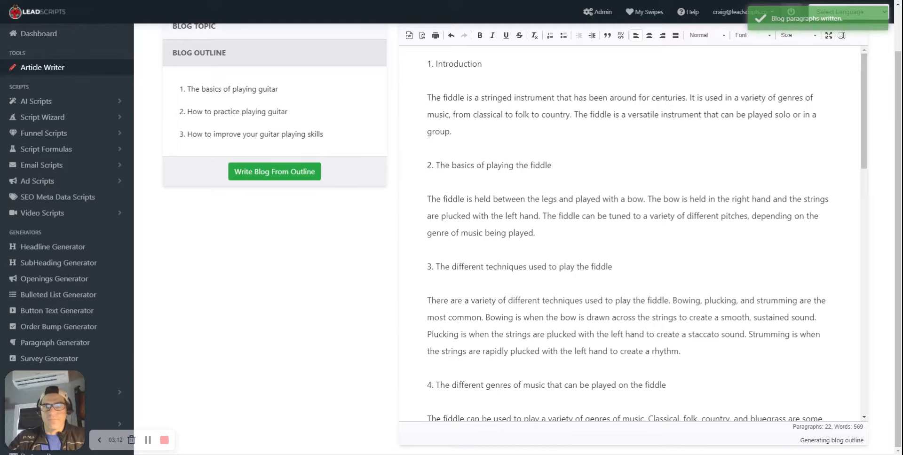
Reload the article page and restore the auto-saved content after reviewing it in inline view
scroll(630, 235, "down", 5)
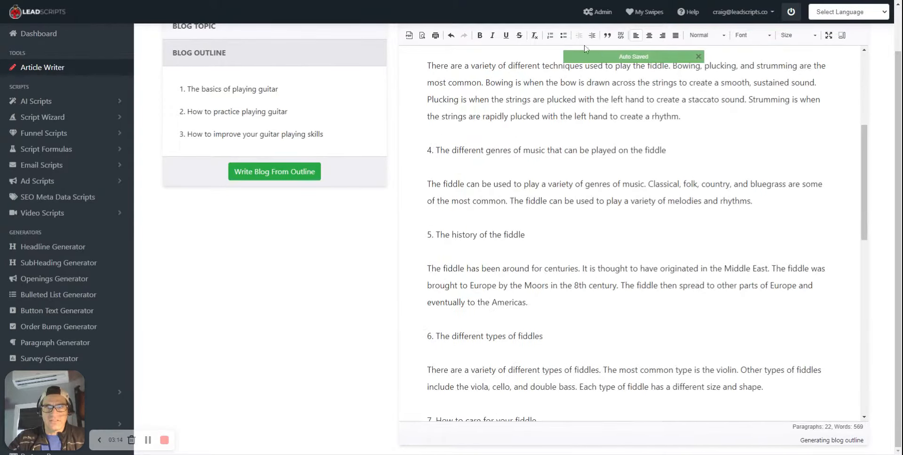
key("F5")
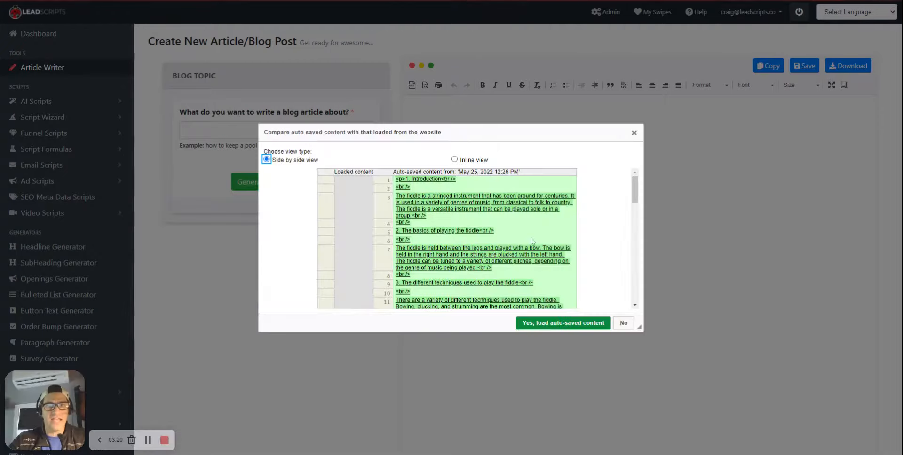
left_click_drag(634, 177, 640, 264)
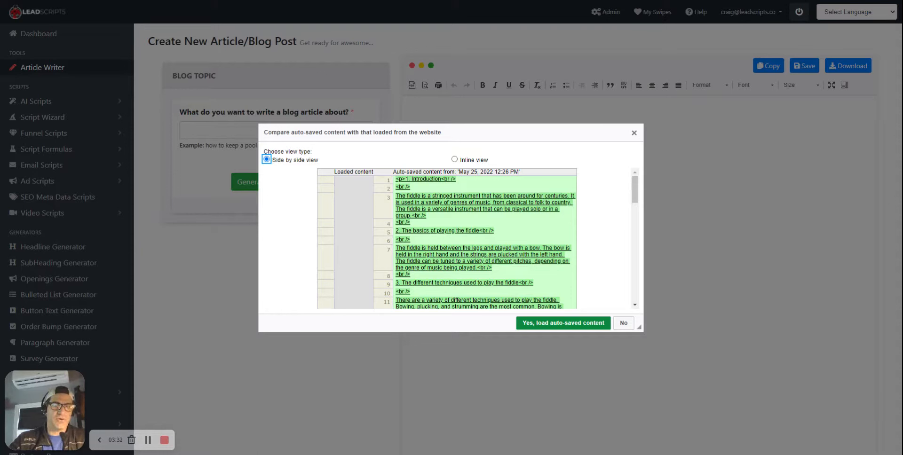
left_click(455, 160)
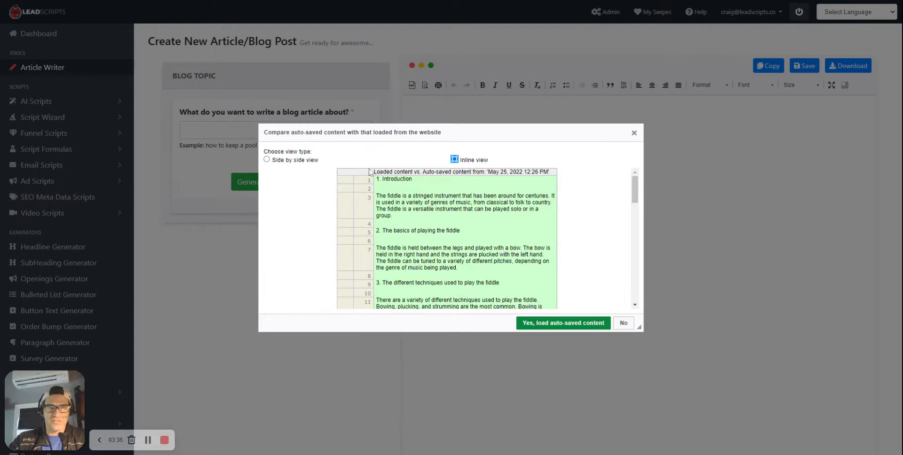
scroll(414, 216, "down", 5)
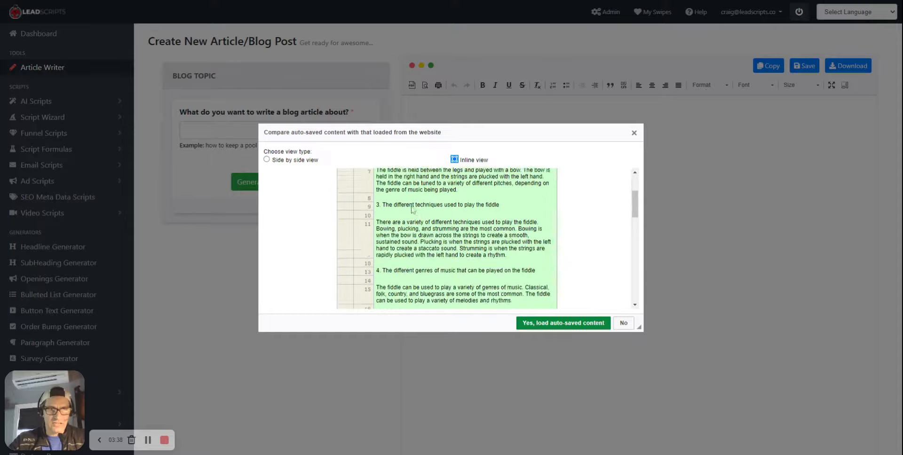
left_click(560, 324)
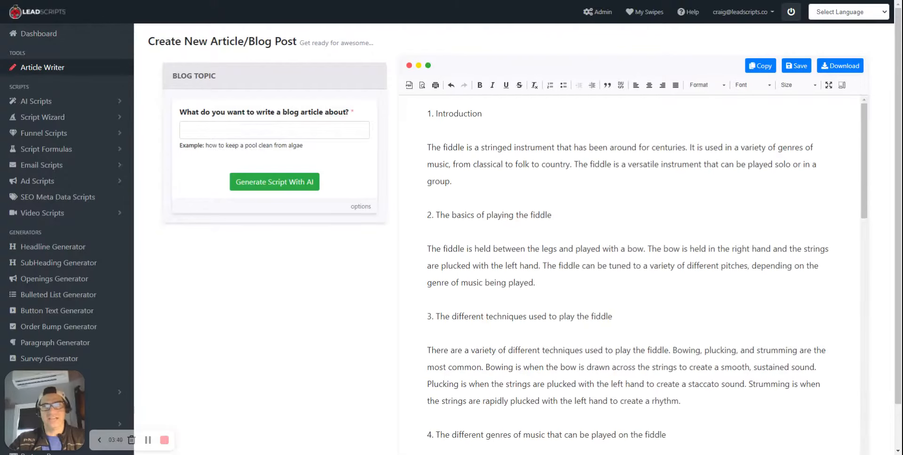
Remove surplus blank lines between the fiddle article's conclusion and "1. The basics of playing guitar"
scroll(630, 270, "down", 20)
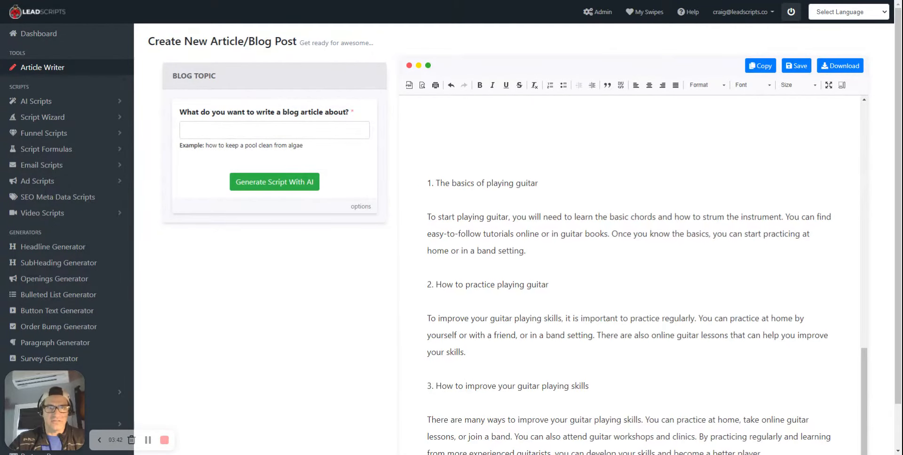
left_click_drag(428, 158, 762, 405)
left_click(591, 337)
scroll(591, 337, "up", 5)
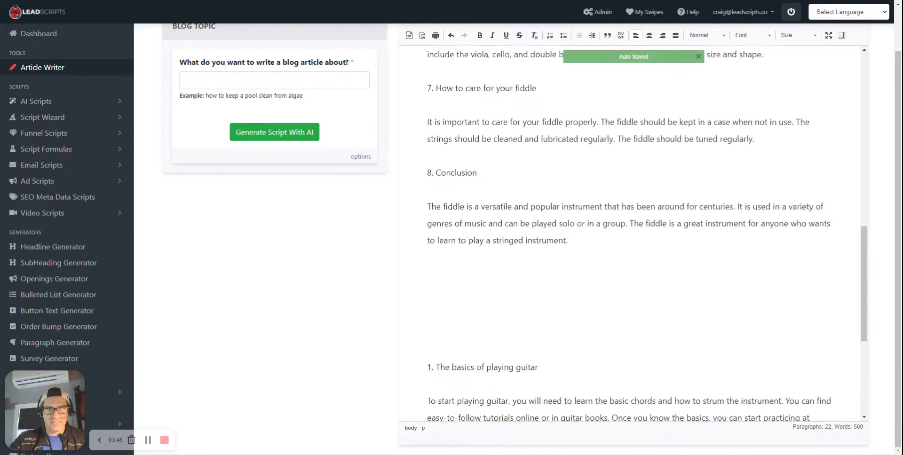
key("BackSpace")
key("BackSpace")
key("BackSpace")
key("BackSpace")
key("BackSpace")
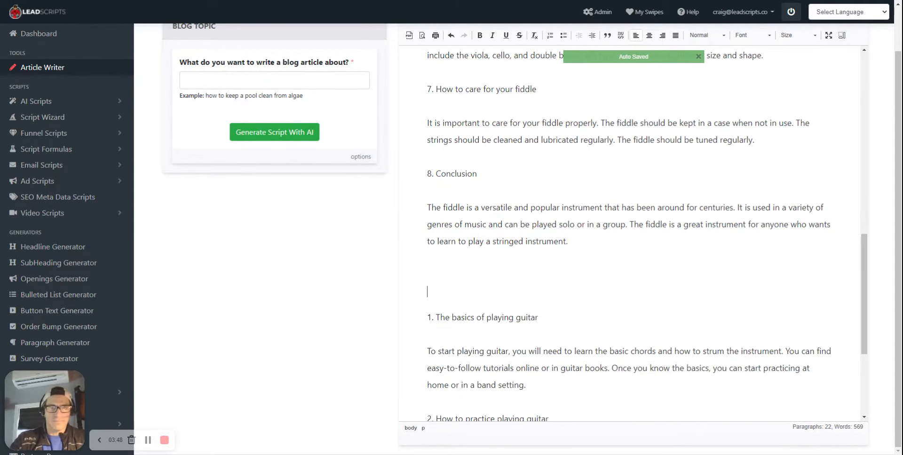
Add the line "GUITAR HERE" in bold above "1. The basics of playing guitar"
type("1")
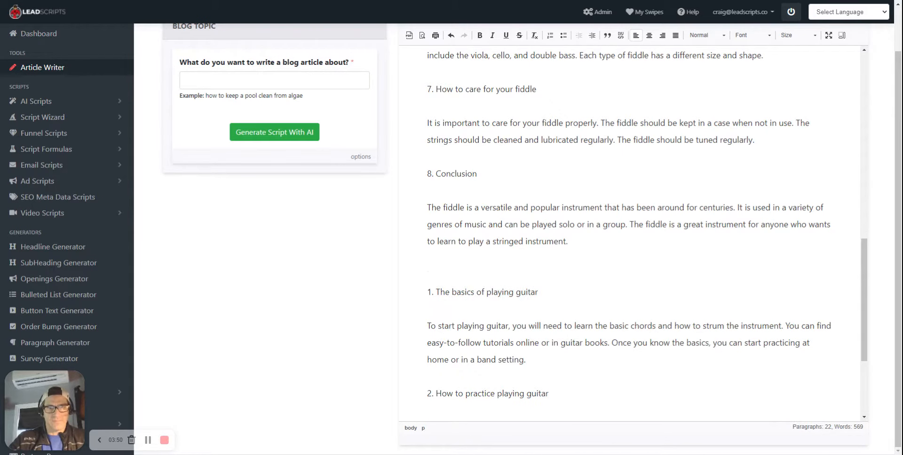
type("GUITAR HERE")
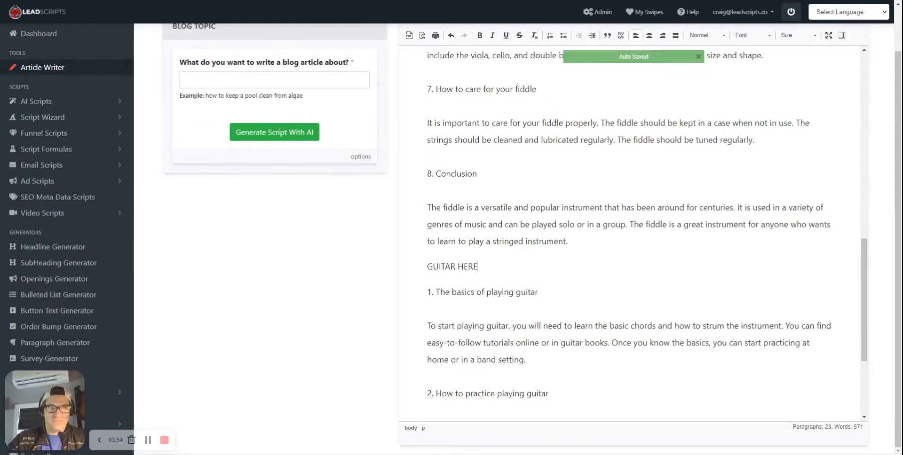
key("shift+Home")
key("ctrl+b")
key("Right")
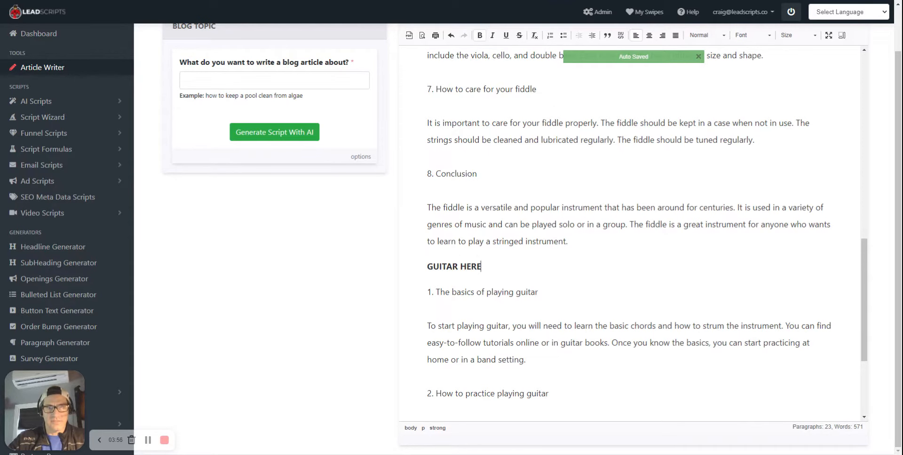
Save the combined article under the name "Fiddle and Guitar Article"
scroll(647, 235, "up", 12)
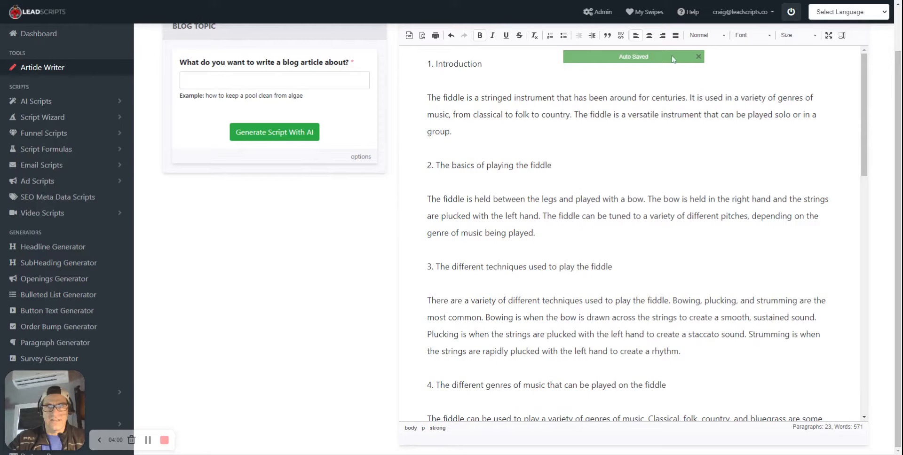
scroll(886, 113, "up", 2)
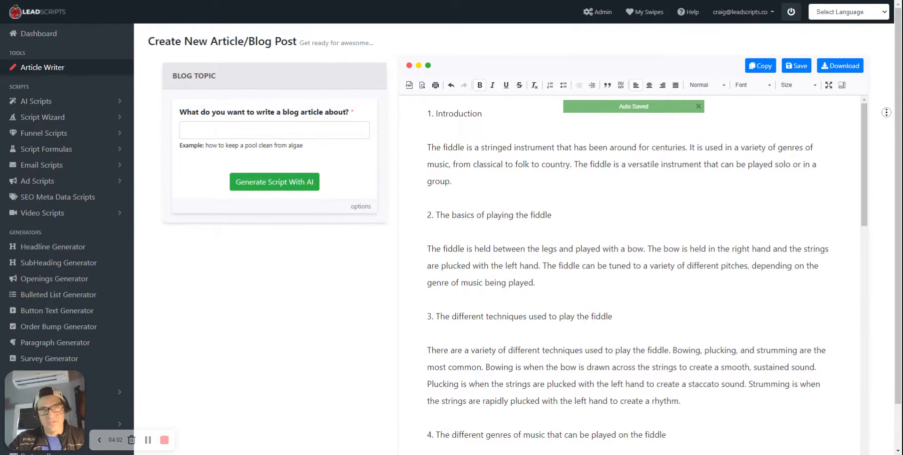
scroll(795, 109, "down", 1)
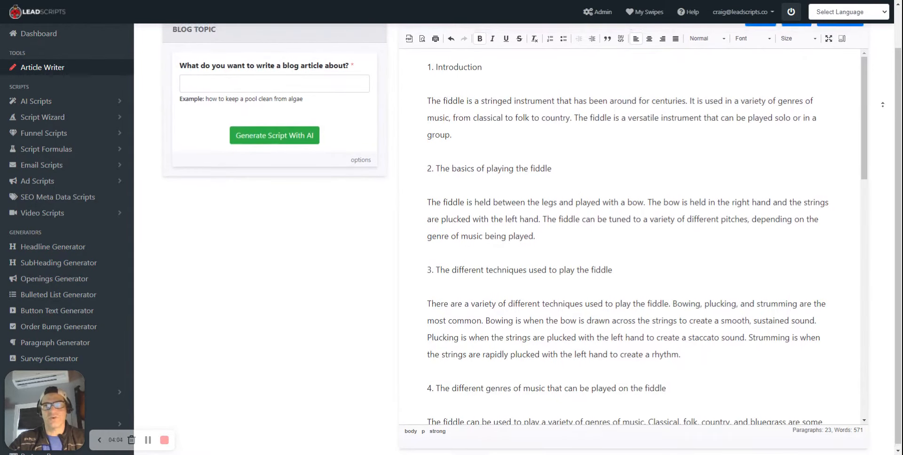
scroll(882, 105, "up", 1)
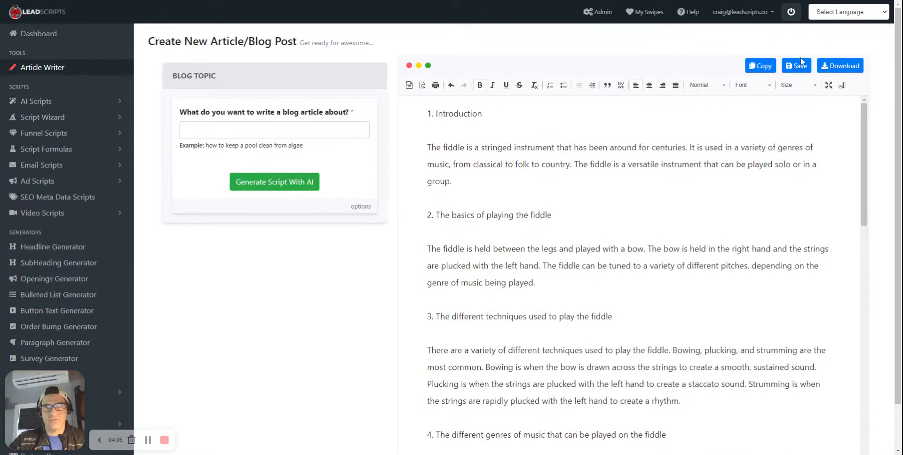
left_click(800, 70)
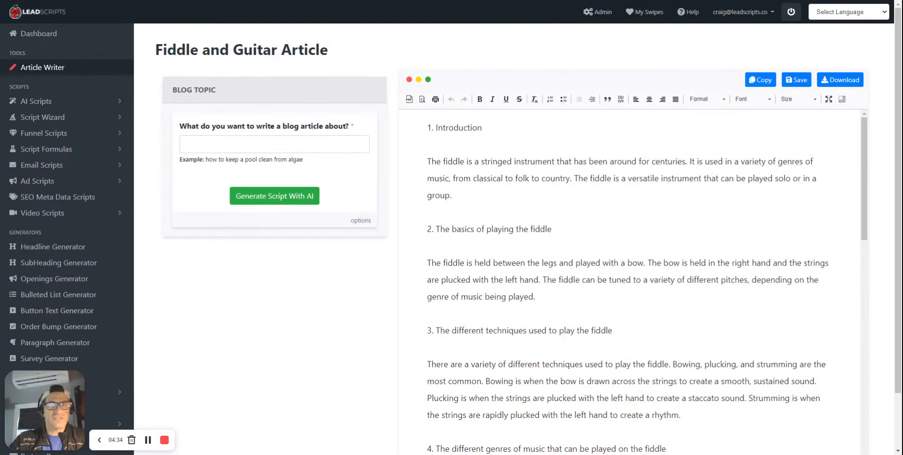
Find "Fiddle and Guitar Article" among the saved articles and blog posts in My Swipes and reopen it for editing
left_click(645, 12)
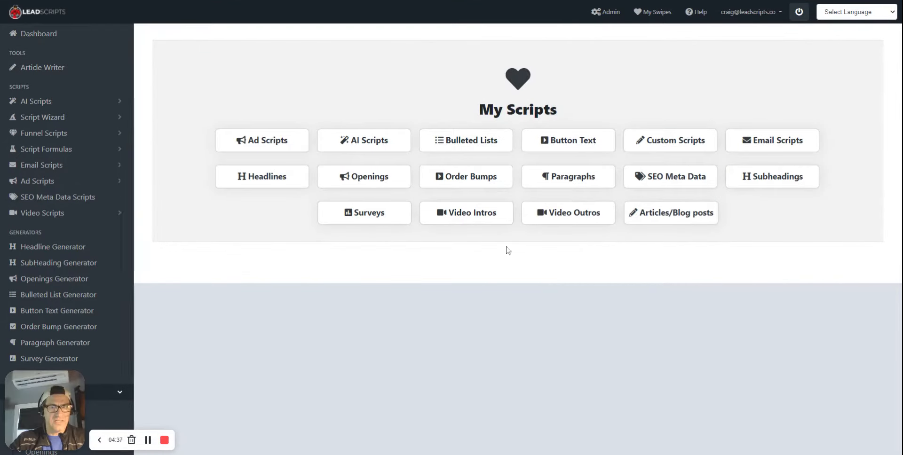
left_click(691, 219)
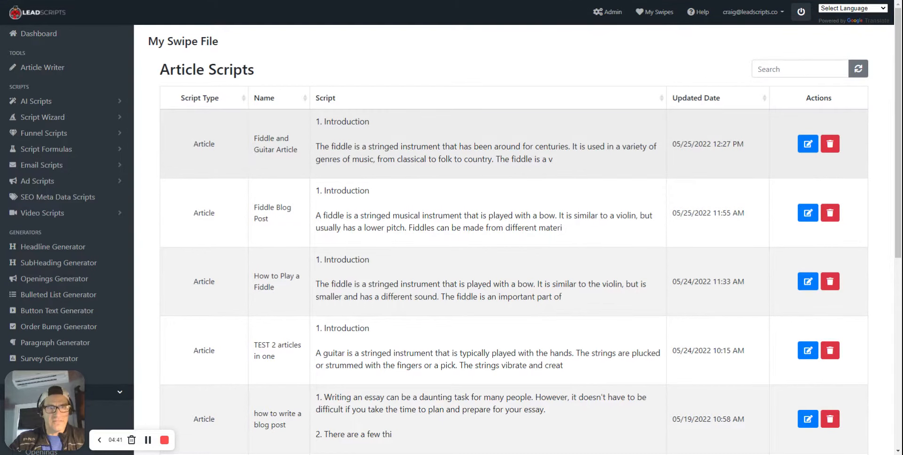
left_click_drag(253, 137, 301, 154)
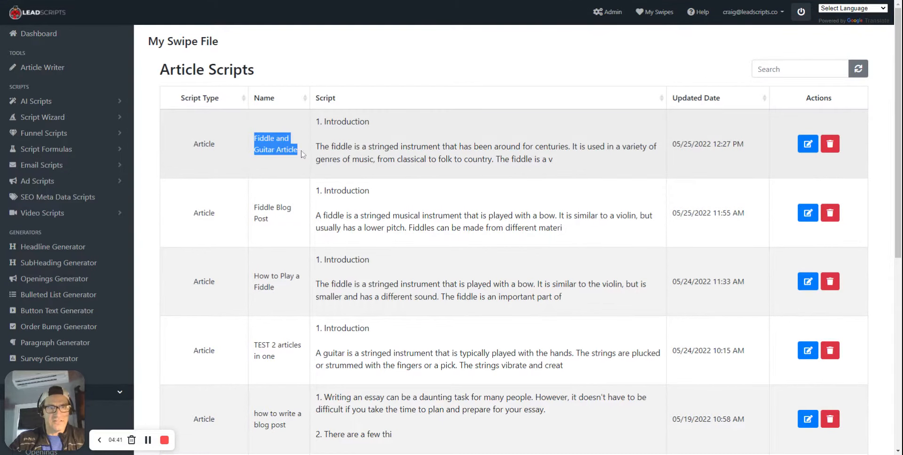
left_click(800, 148)
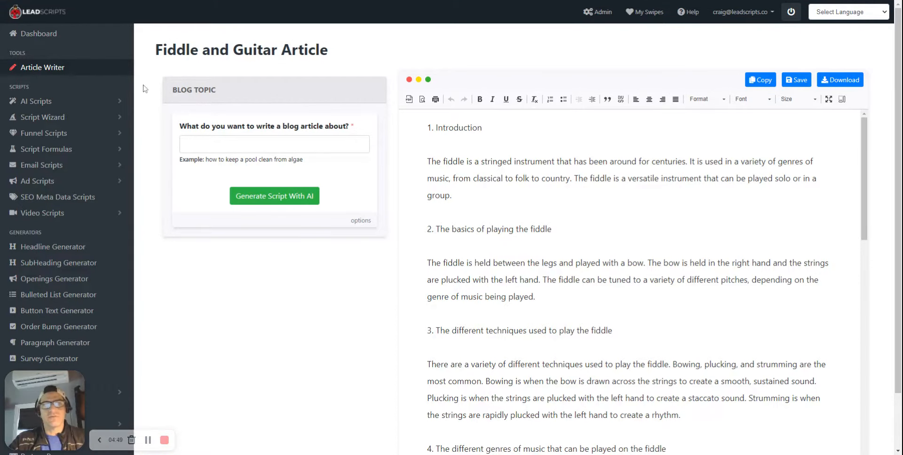
Rename the article "Fiddle and Guitar Blog Article" and save the new name
left_click(233, 50)
double_click(308, 50)
type("Blog")
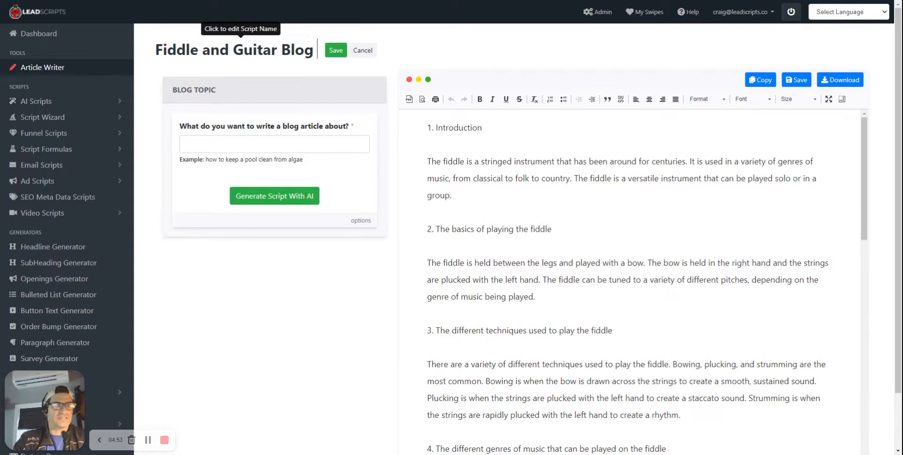
type(" Artic;le")
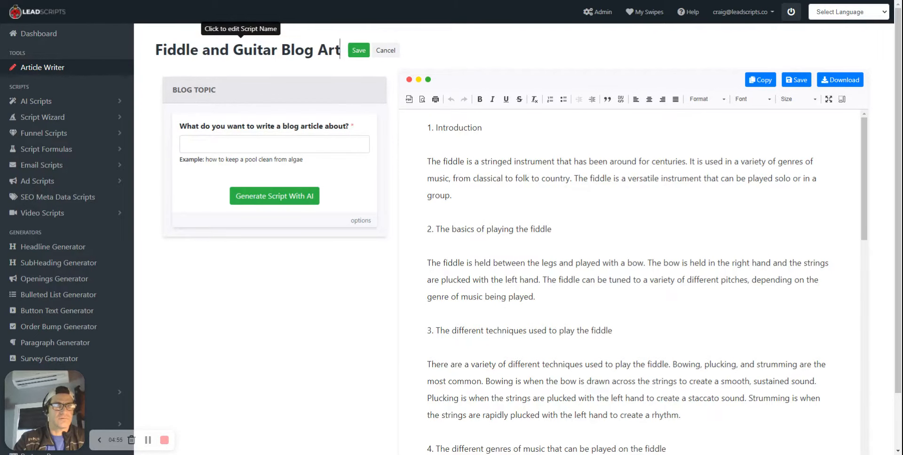
key("BackSpace")
key("BackSpace")
key("BackSpace")
type("le")
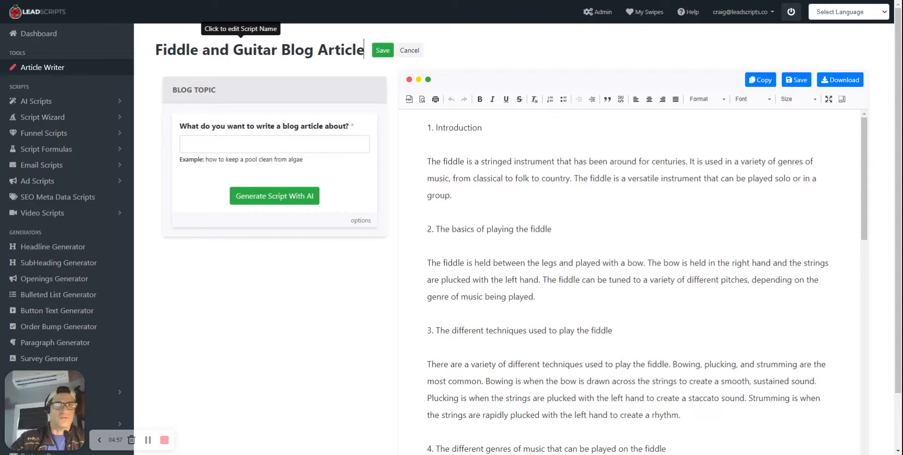
left_click(370, 50)
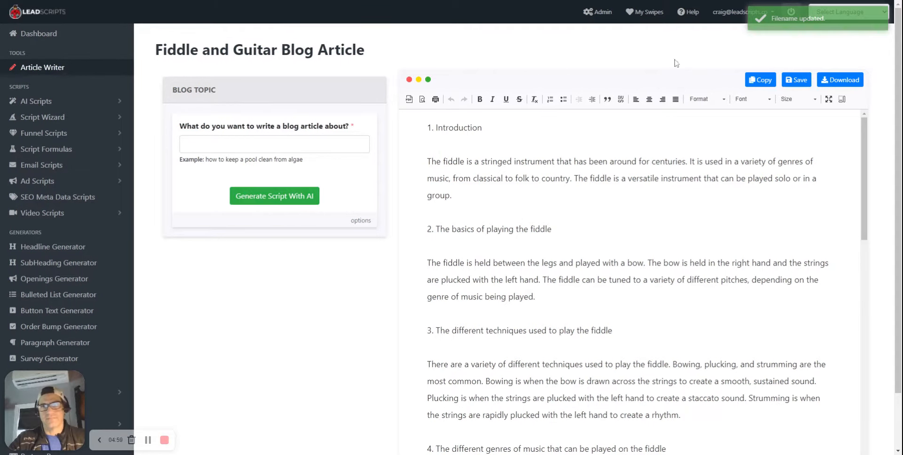
Copy the article's content and save the article
left_click(761, 80)
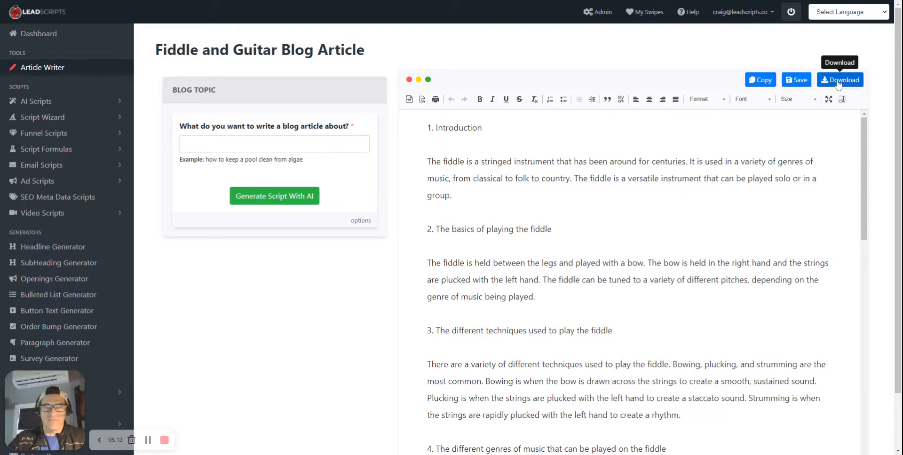
left_click(794, 83)
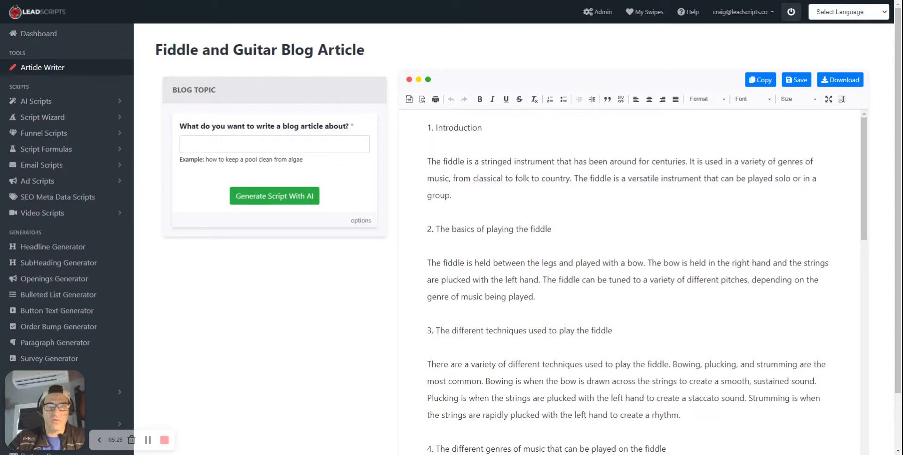
Expand the fiddle article's Introduction paragraph with AI and delete the original paragraph above the expanded version
left_click_drag(427, 161, 452, 195)
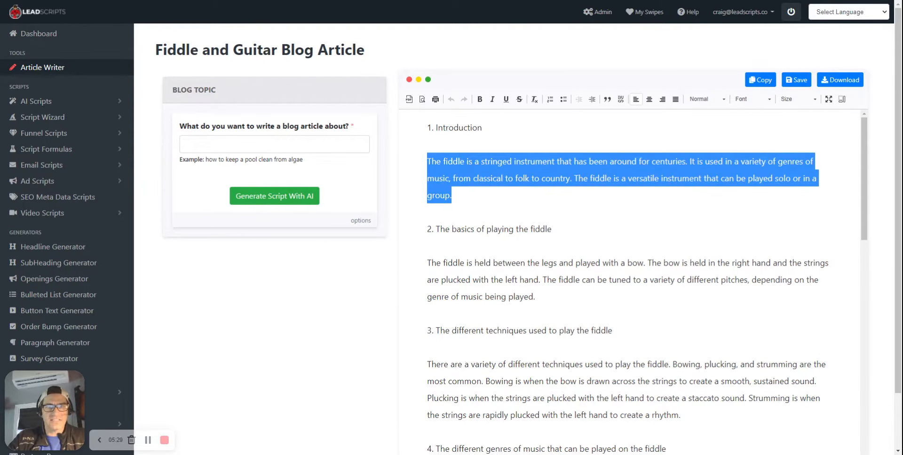
right_click(465, 165)
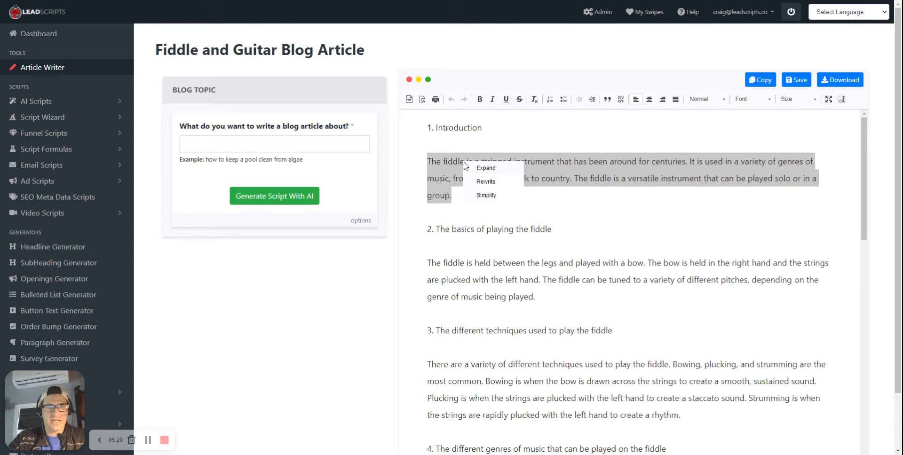
left_click(494, 170)
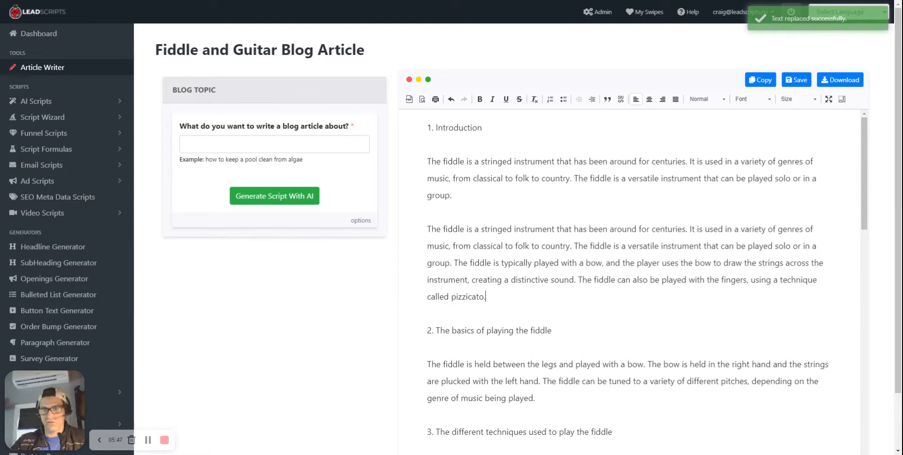
left_click_drag(428, 162, 451, 195)
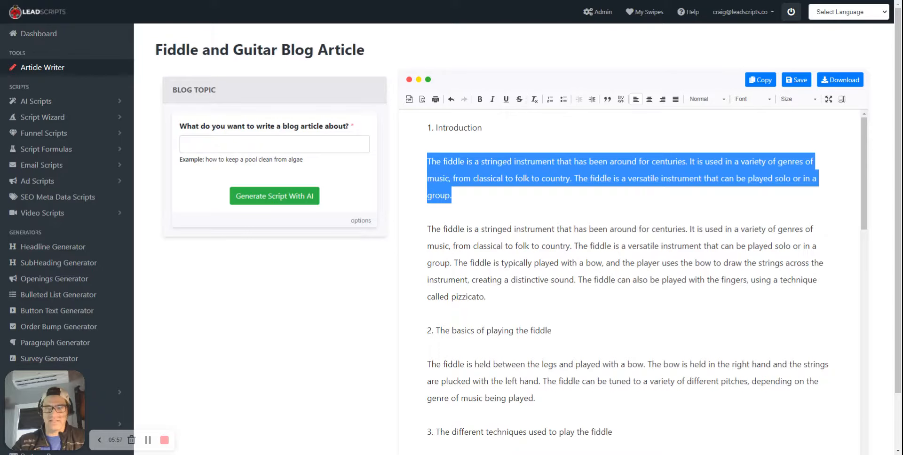
key("Delete")
key("Delete")
key("Delete")
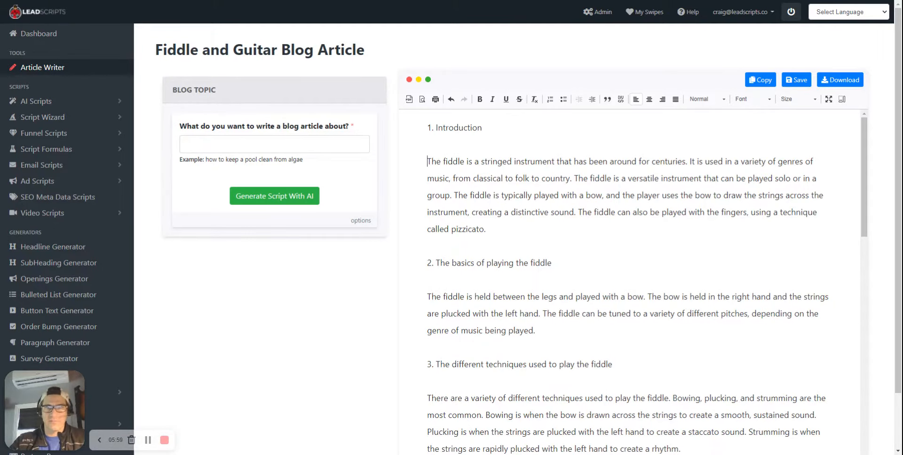
Rewrite the heading text "The basics of playing the fiddle" with AI and remove the generated "How to Play the Fiddle" title with its blank line
scroll(629, 282, "down", 4)
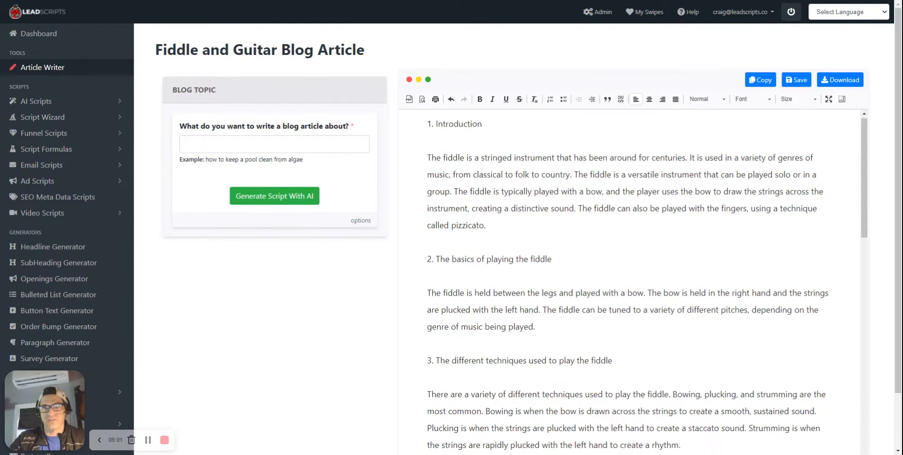
scroll(629, 282, "up", 3)
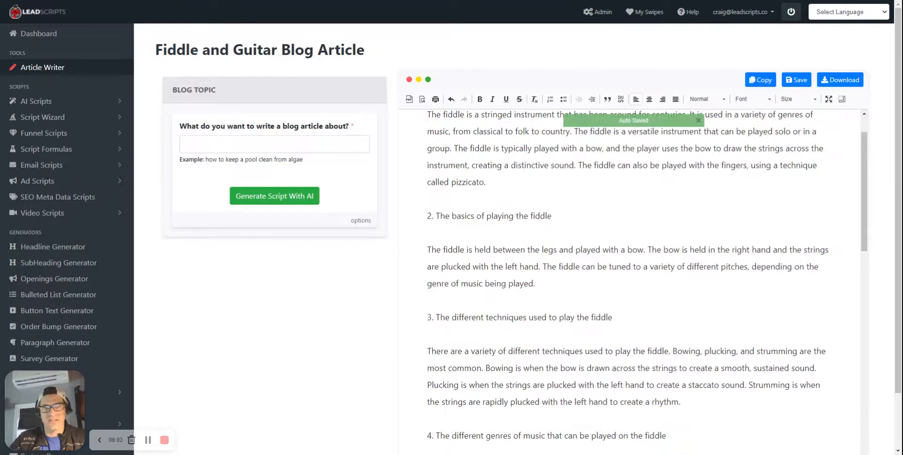
left_click_drag(437, 216, 551, 217)
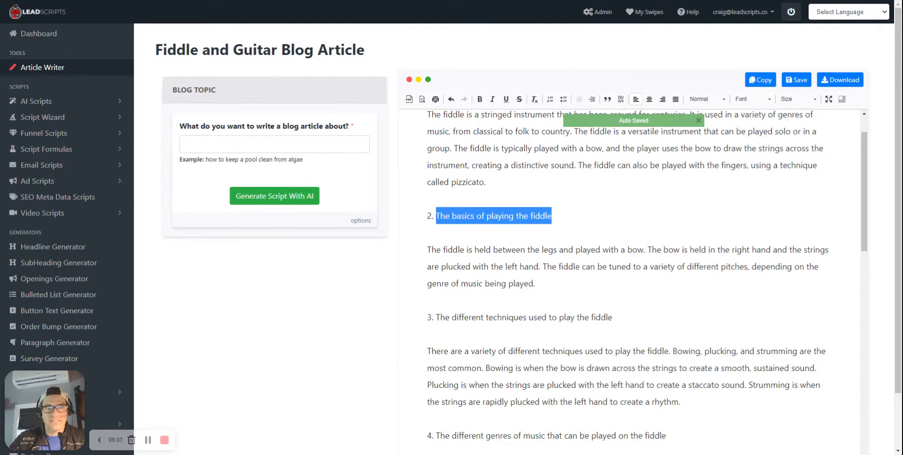
right_click(515, 216)
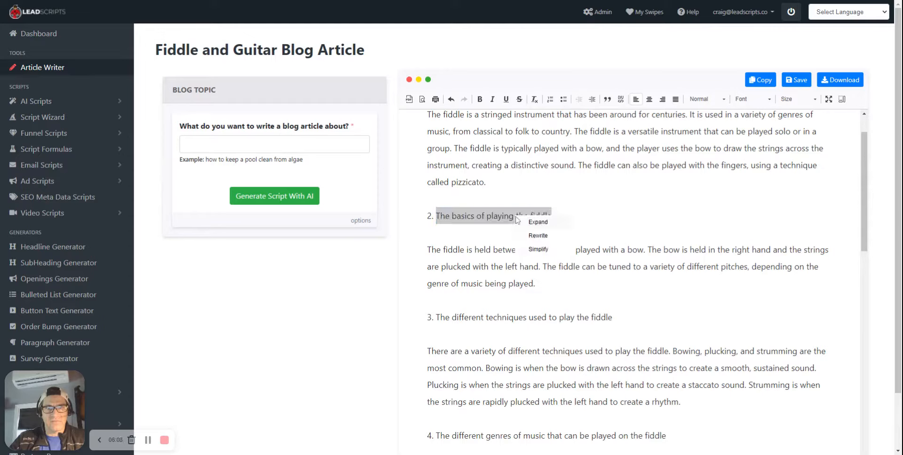
left_click(539, 237)
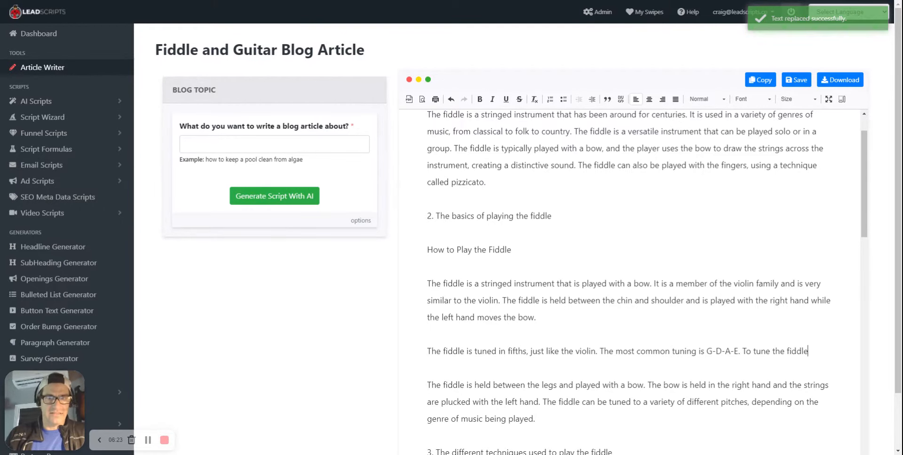
left_click_drag(512, 251, 428, 233)
key("BackSpace")
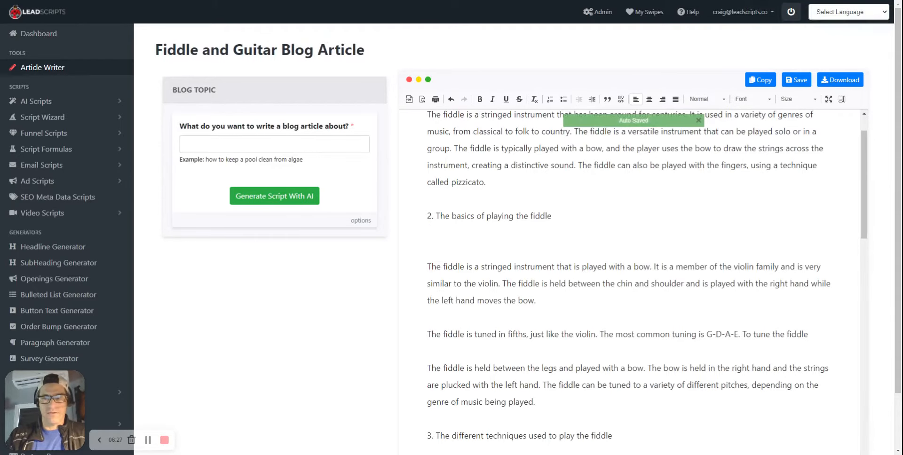
key("BackSpace")
Review the edited article from the fiddle basics section down to the guitar section
scroll(632, 282, "down", 2)
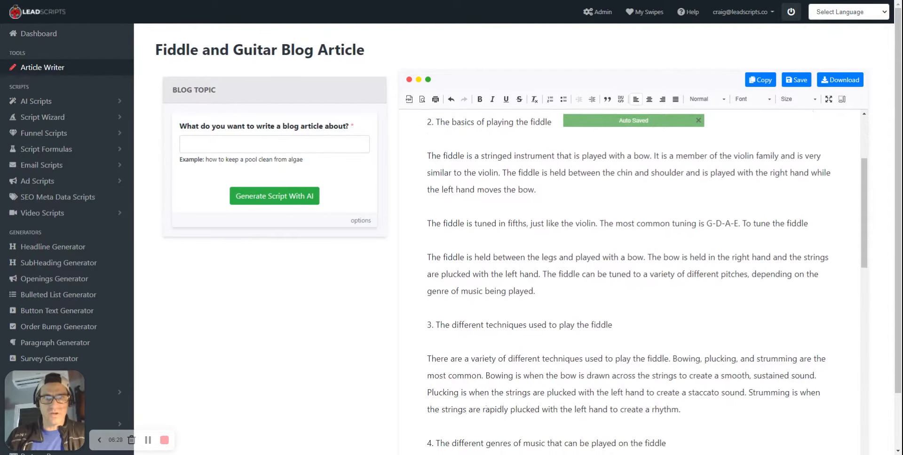
scroll(632, 282, "up", 3)
scroll(633, 282, "down", 4)
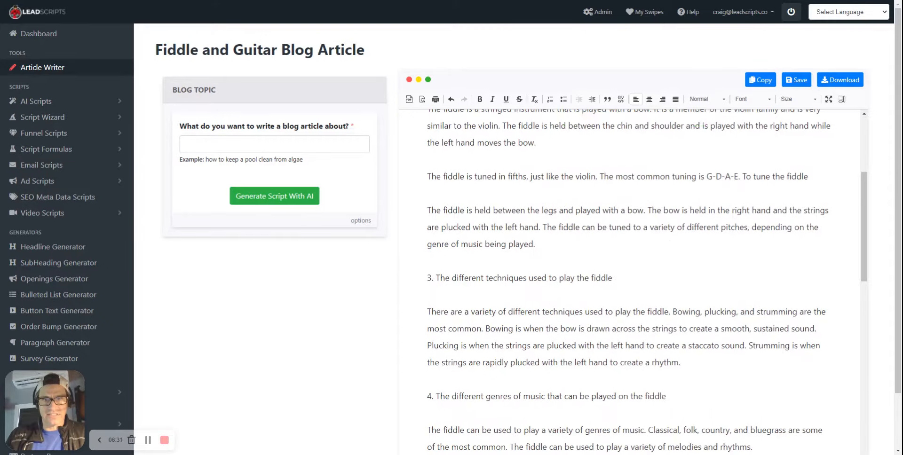
scroll(633, 282, "down", 4)
scroll(632, 282, "down", 12)
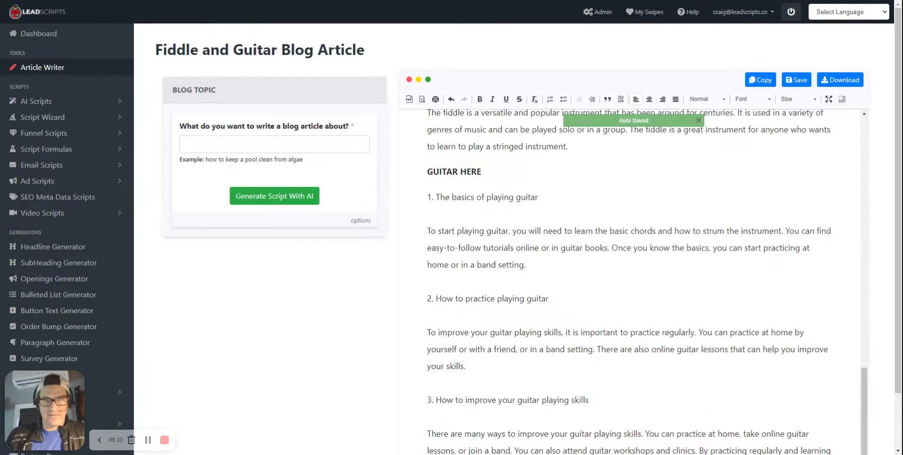
Simplify the paragraph under the heading "The basics of playing guitar" with AI
mouse_move(427, 231)
left_mouse_down()
mouse_move(525, 265)
mouse_move(426, 231)
left_mouse_up()
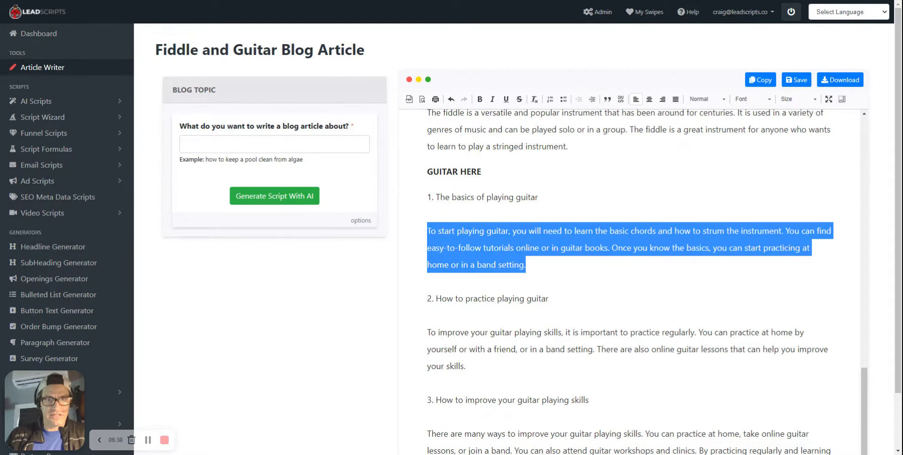
left_click(481, 269)
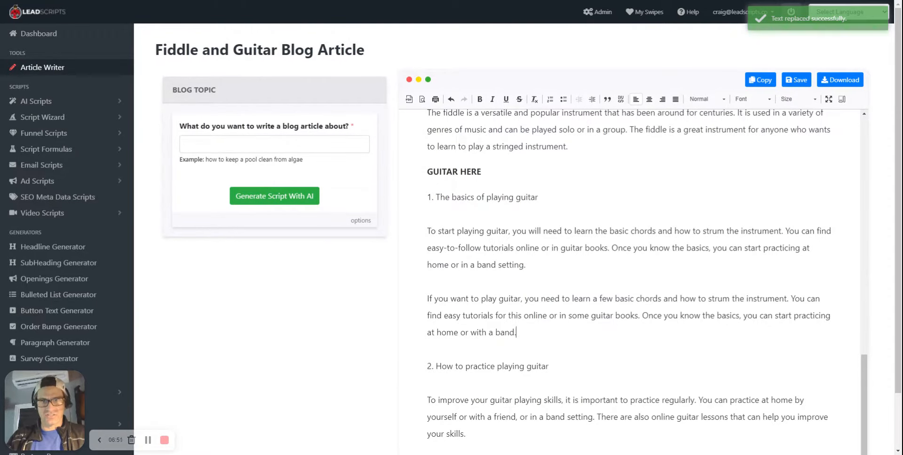
left_click_drag(427, 298, 516, 332)
left_click(525, 265)
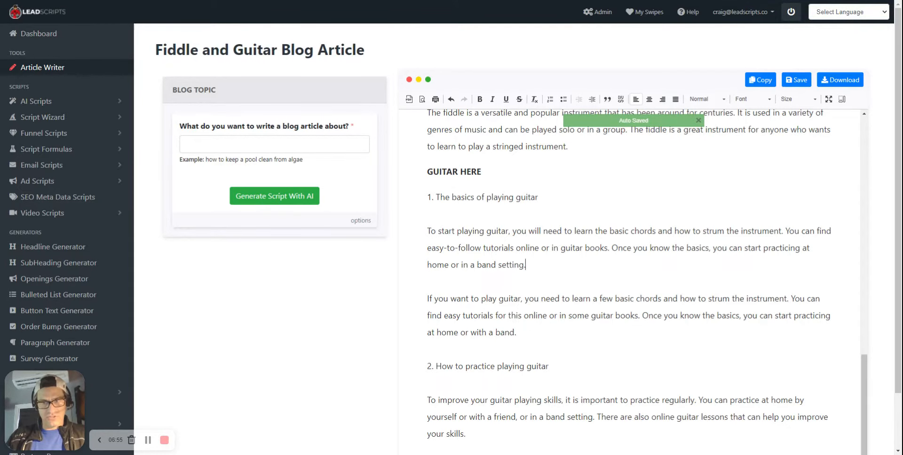
View the AI text options for the original guitar basics paragraph and dismiss them without applying any
left_click_drag(526, 265, 426, 231)
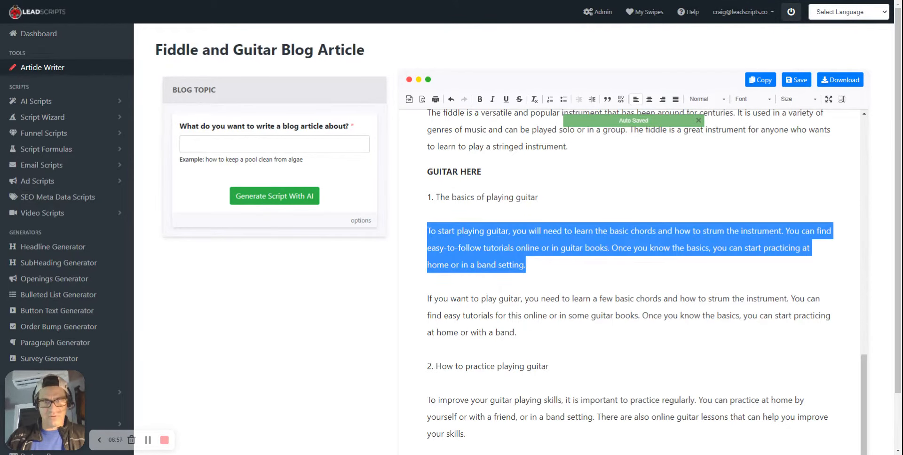
right_click(467, 236)
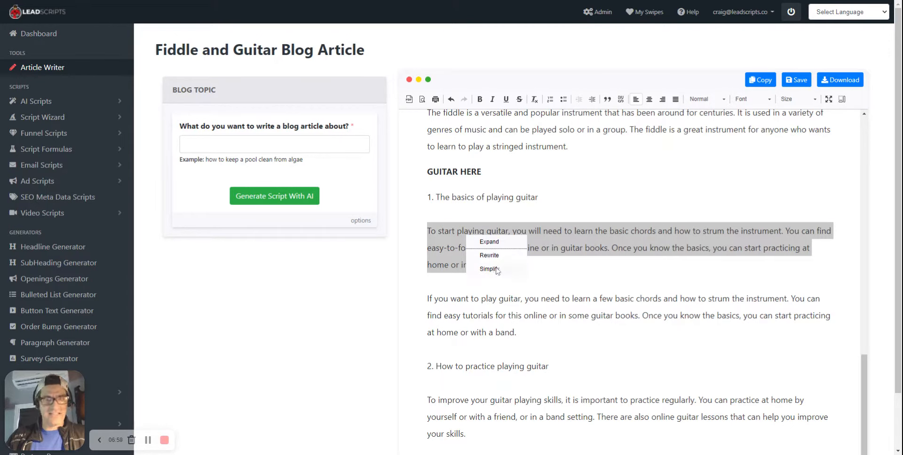
left_click(517, 332)
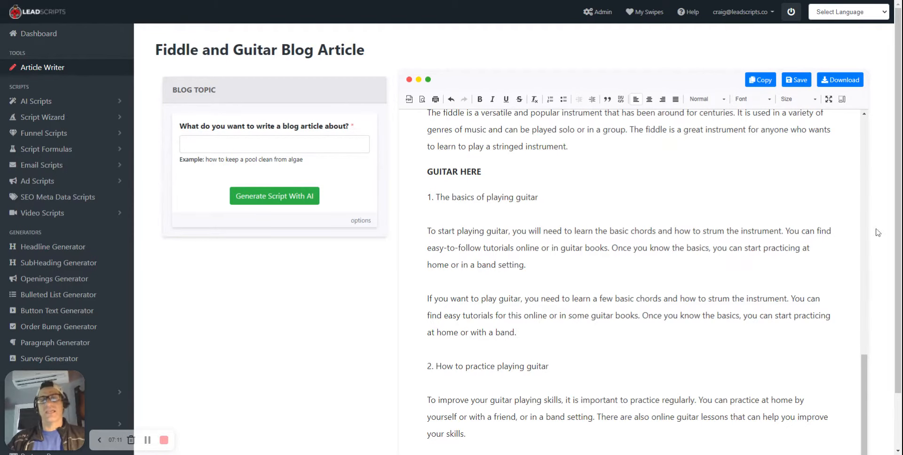
Generate an AI blog article on the topic "How to play flute" with Magic Article Generation enabled
scroll(630, 282, "up", 5)
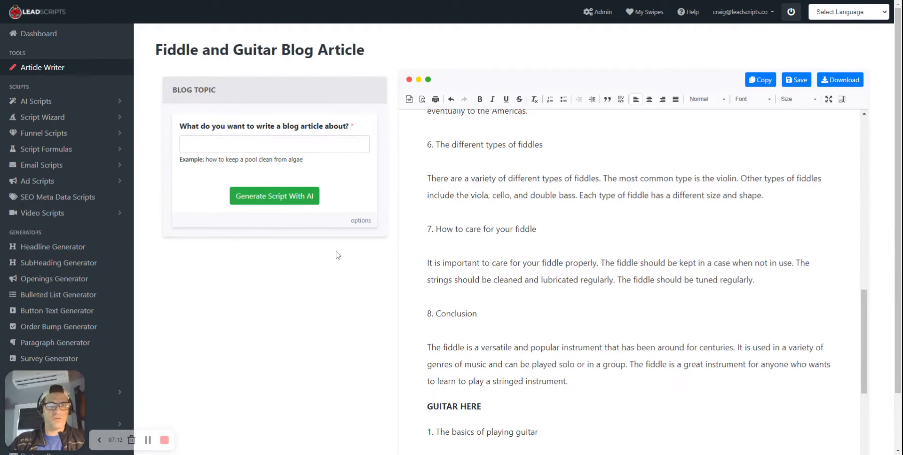
left_click(278, 144)
scroll(630, 282, "down", 6)
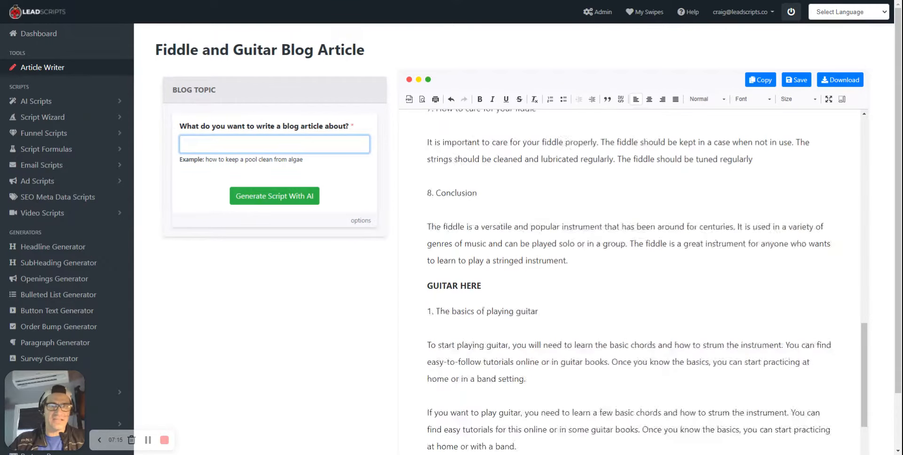
left_click(630, 282)
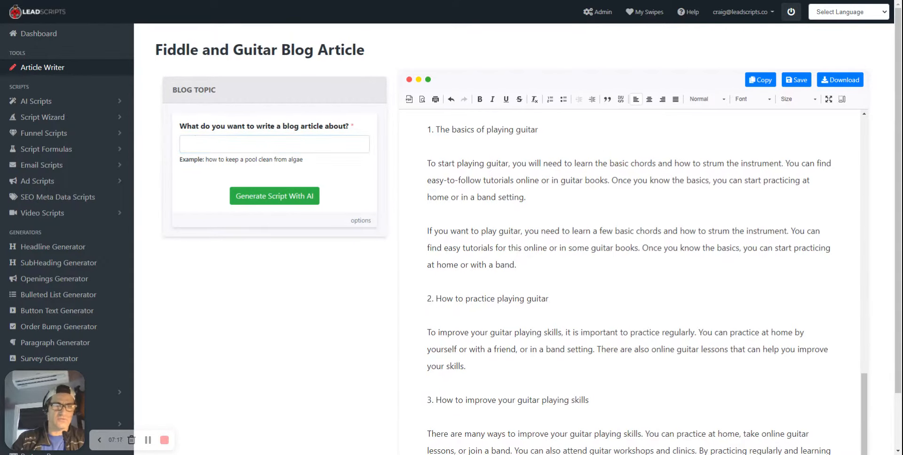
left_click(265, 148)
type("How to")
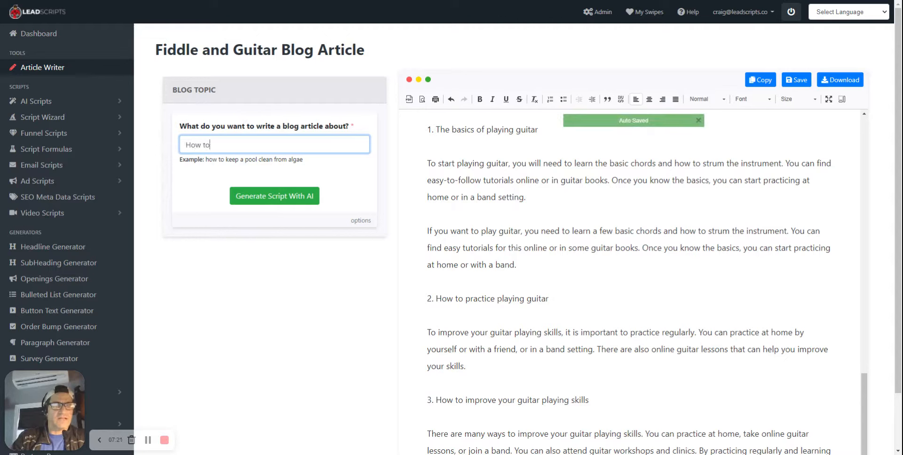
type(" play flute")
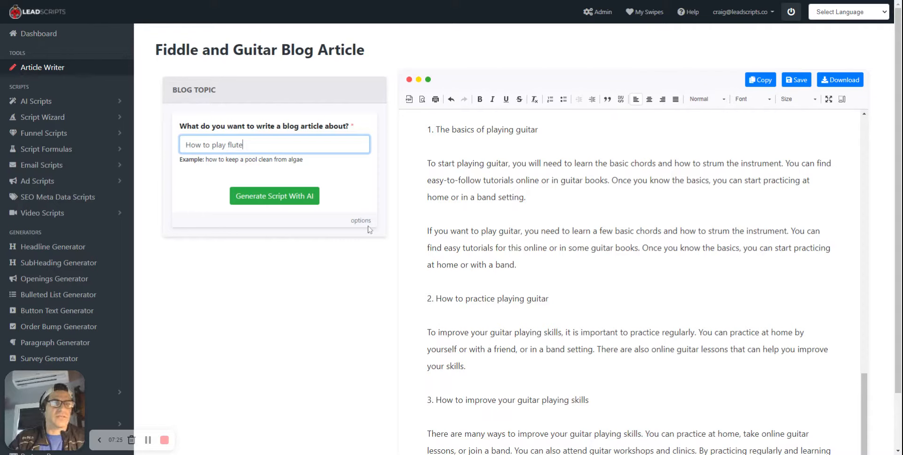
left_click(361, 221)
left_click(180, 241)
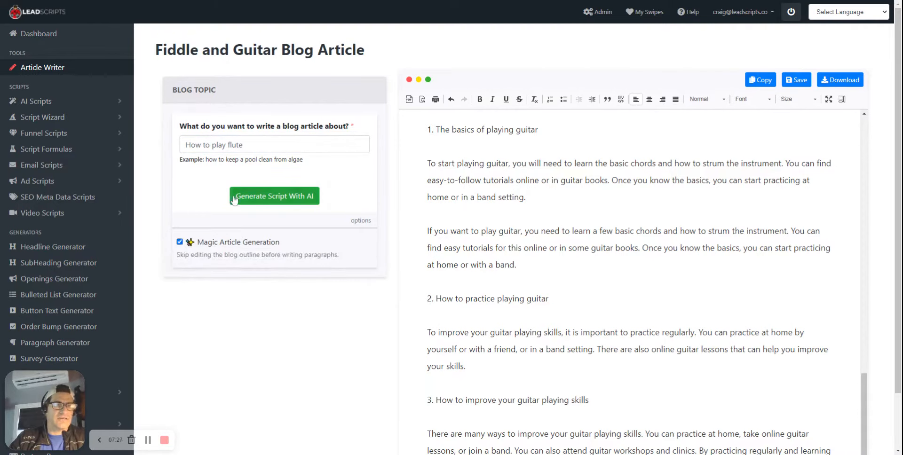
left_click(271, 197)
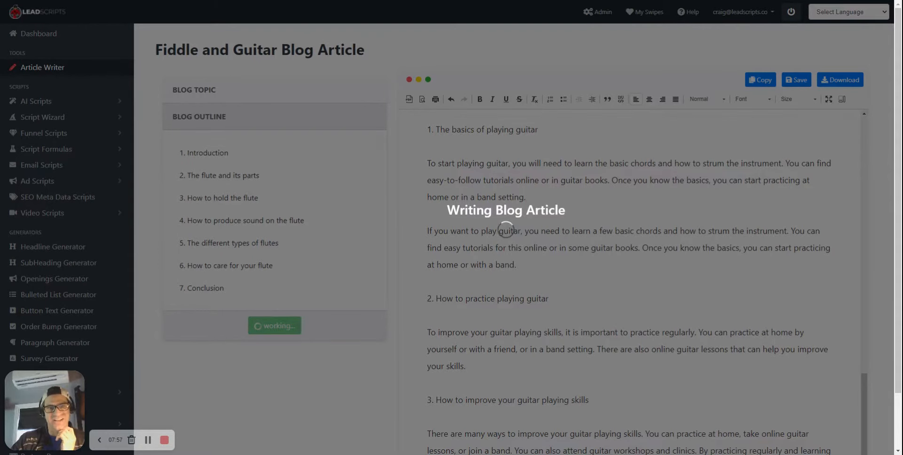
Review the newly generated flute sections below the guitar text, from the Introduction down to the Conclusion
scroll(630, 282, "down", 20)
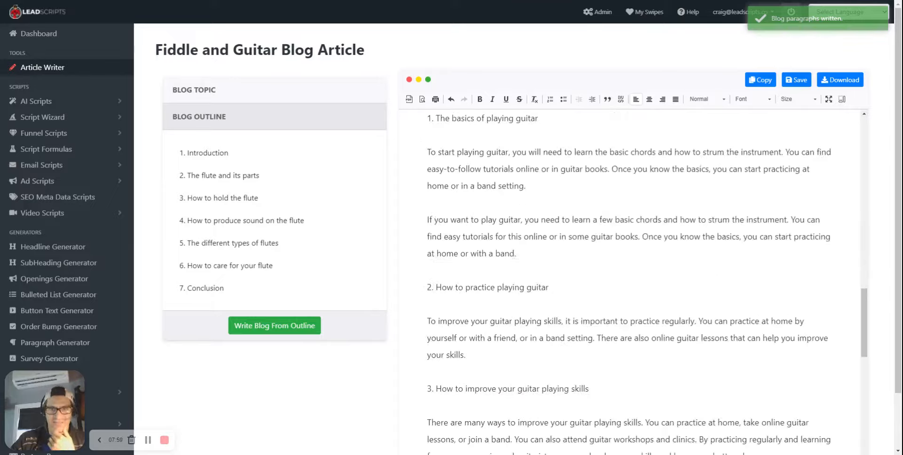
scroll(630, 282, "down", 3)
scroll(630, 283, "up", 3)
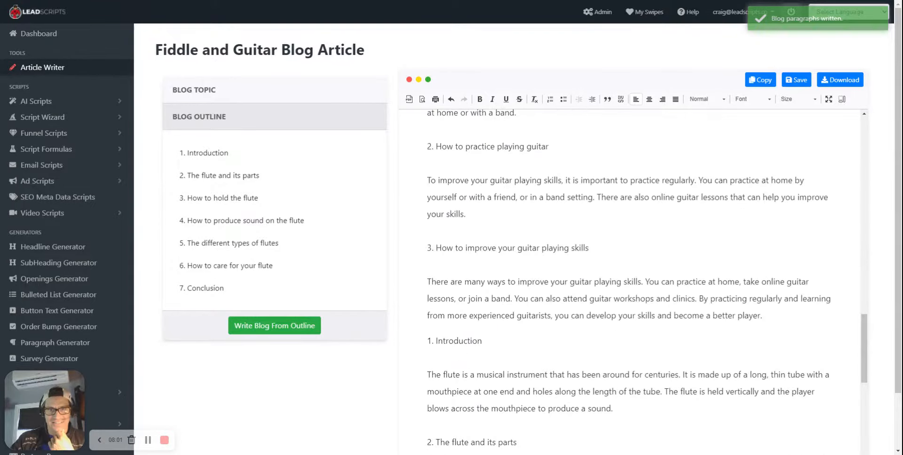
scroll(630, 282, "down", 4)
left_click_drag(441, 187, 614, 220)
scroll(630, 282, "down", 12)
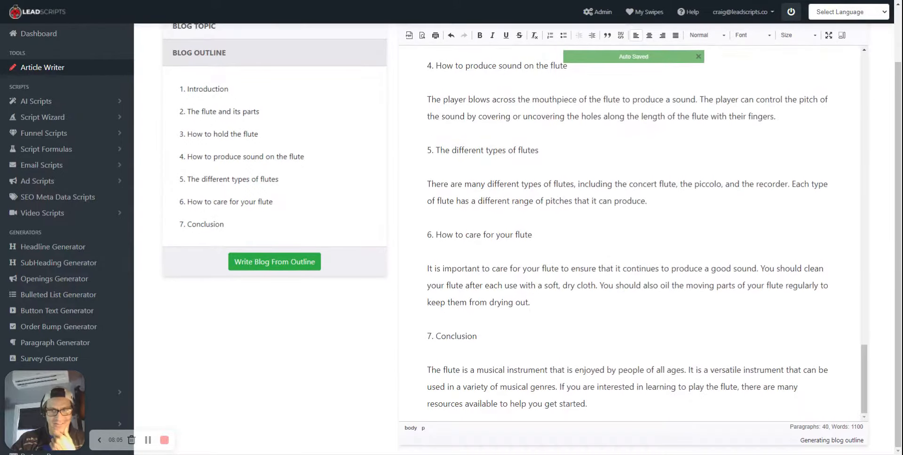
scroll(630, 235, "up", 1)
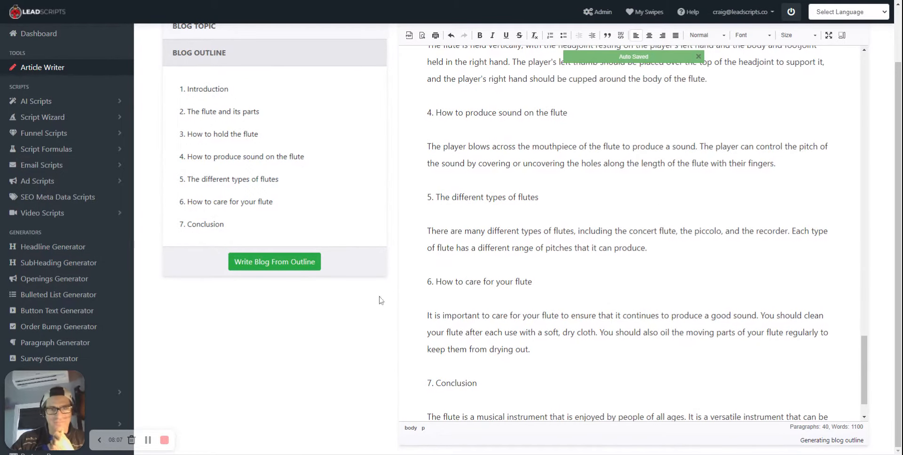
scroll(203, 63, "up", 2)
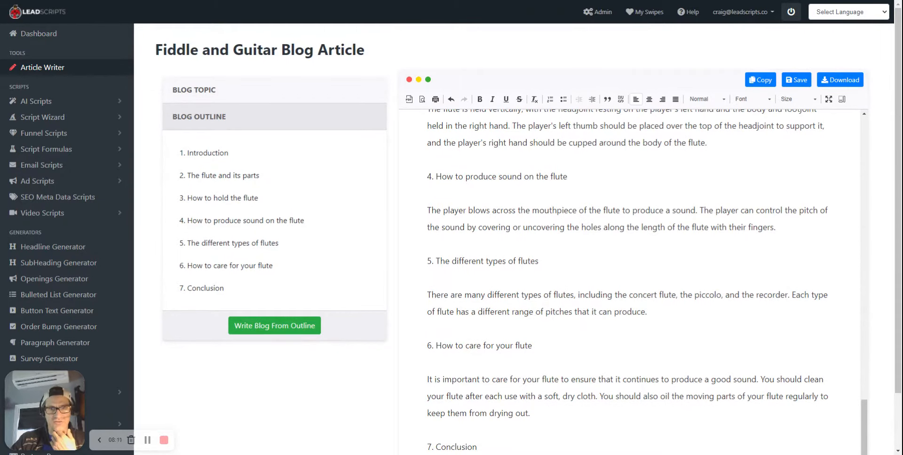
Expand the blog topic section, and collapse and reopen both the blog outline and blog topic sections
left_click(253, 97)
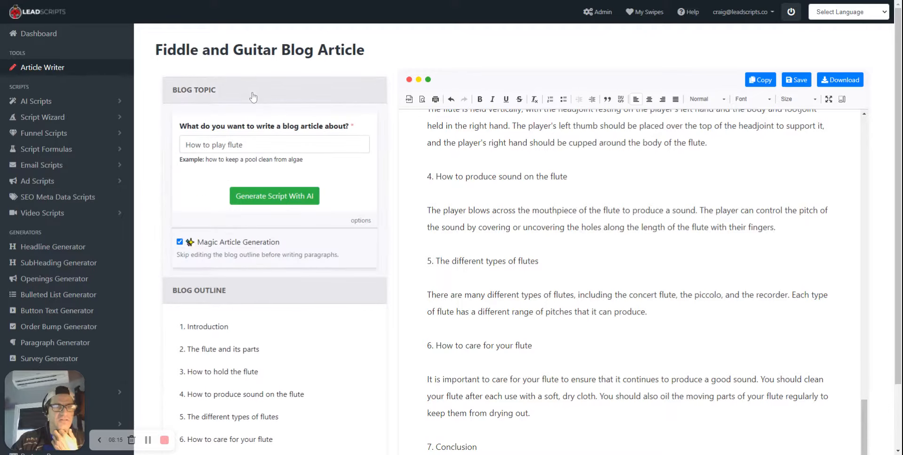
left_click(278, 287)
left_click(279, 302)
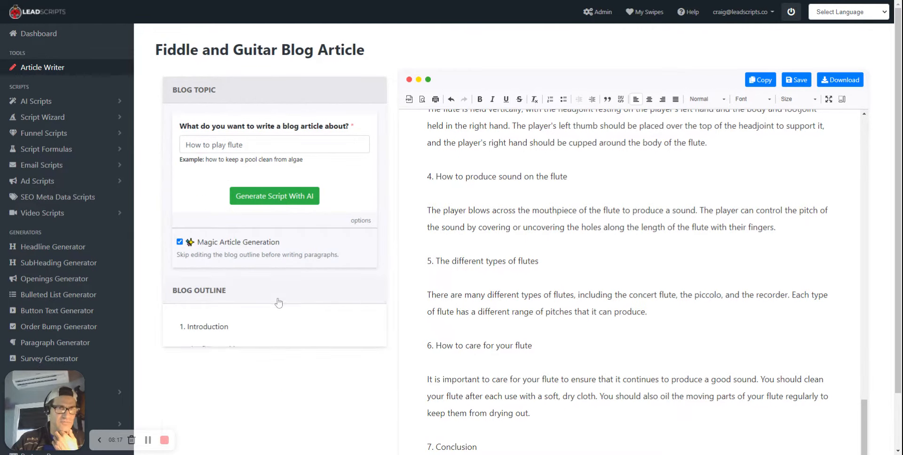
left_click(267, 101)
left_click(264, 100)
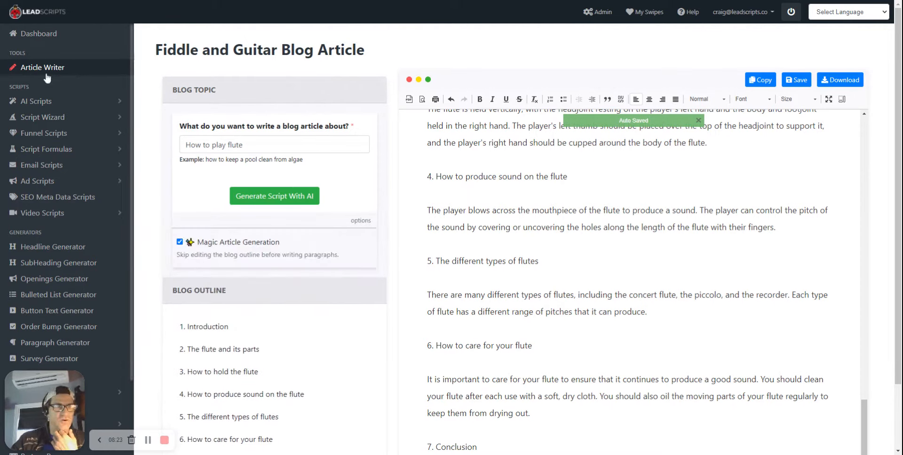
Open the "Fiddle and Guitar Blog Article" for editing from the article scripts in the swipe file
scroll(60, 264, "down", 2)
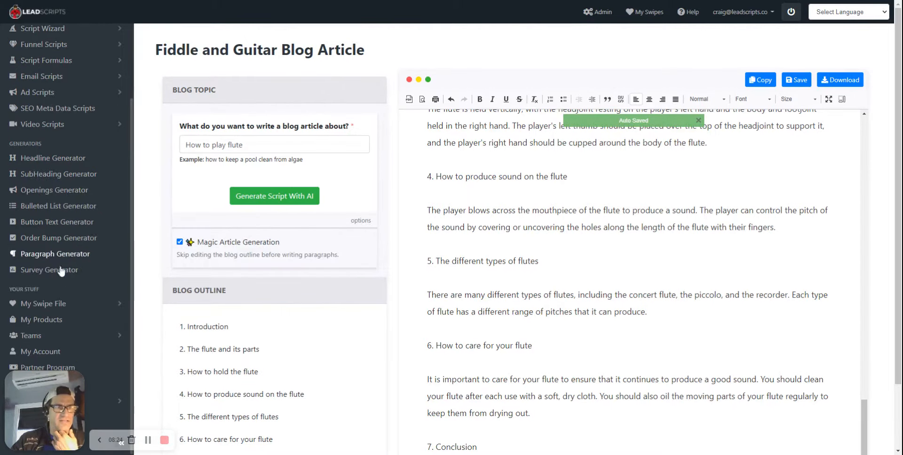
left_click(43, 303)
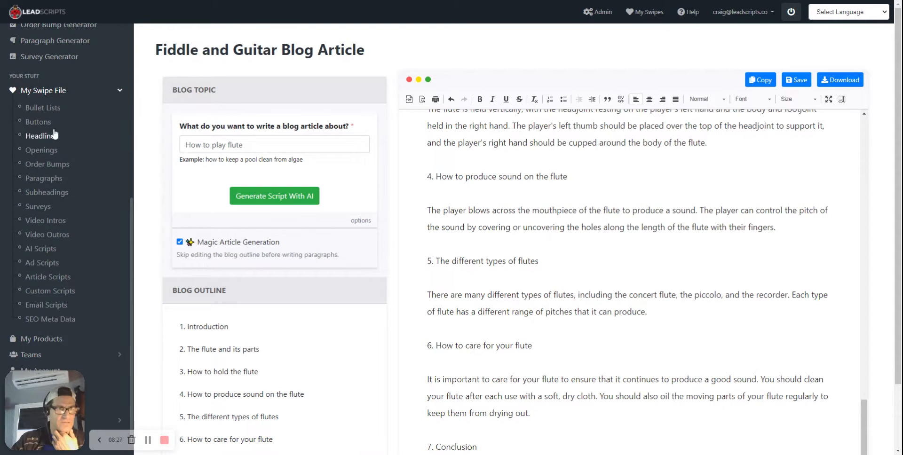
left_click(47, 278)
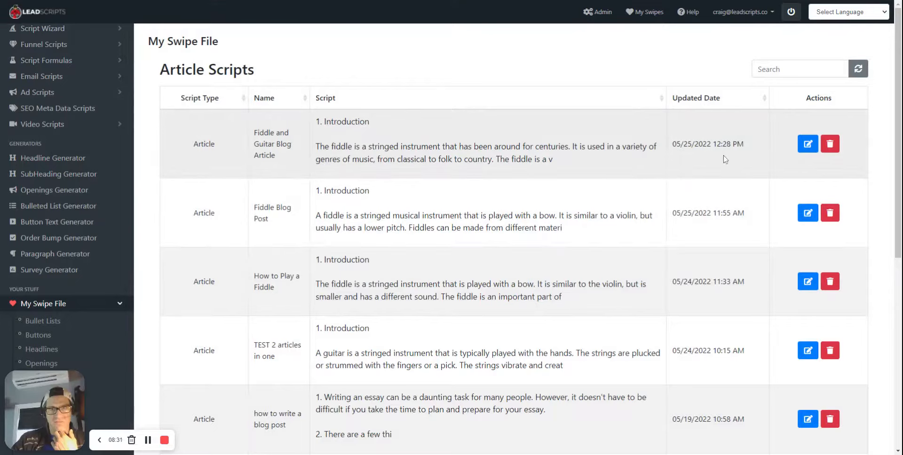
left_click(808, 143)
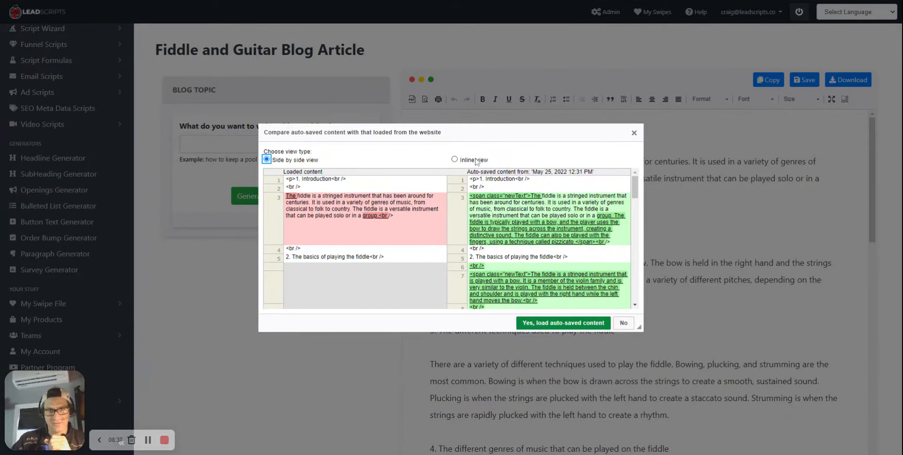
Load the auto-saved content after comparing it with the loaded version in inline view, and save the article
left_click(454, 159)
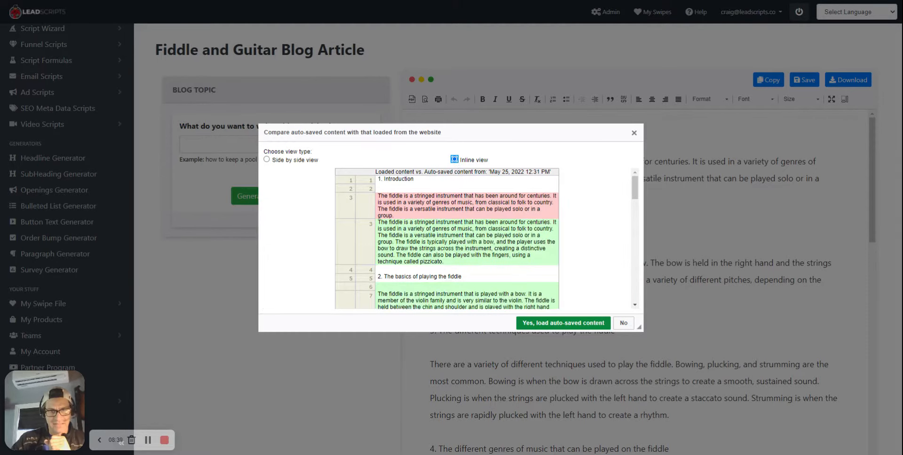
scroll(514, 232, "down", 10)
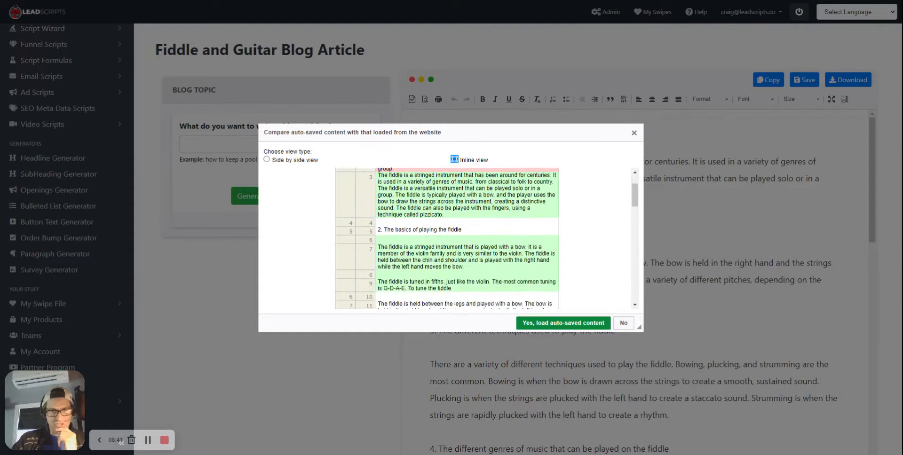
scroll(514, 231, "down", 5)
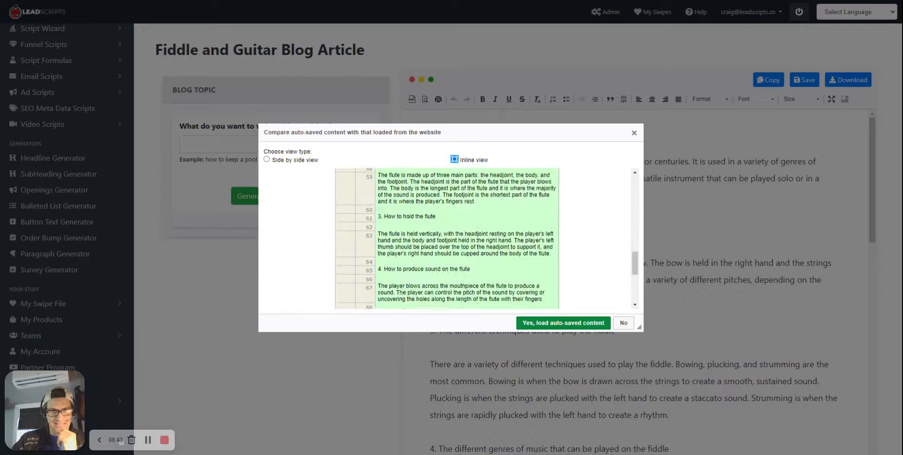
left_click(554, 323)
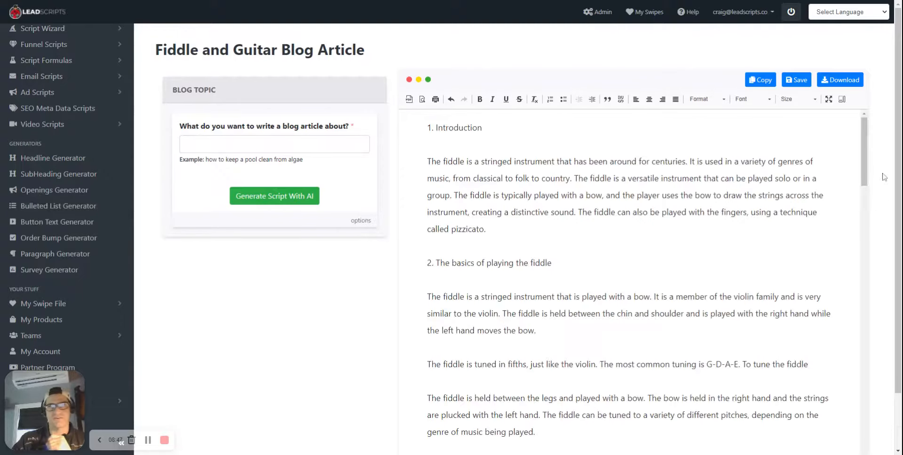
left_click_drag(869, 141, 868, 115)
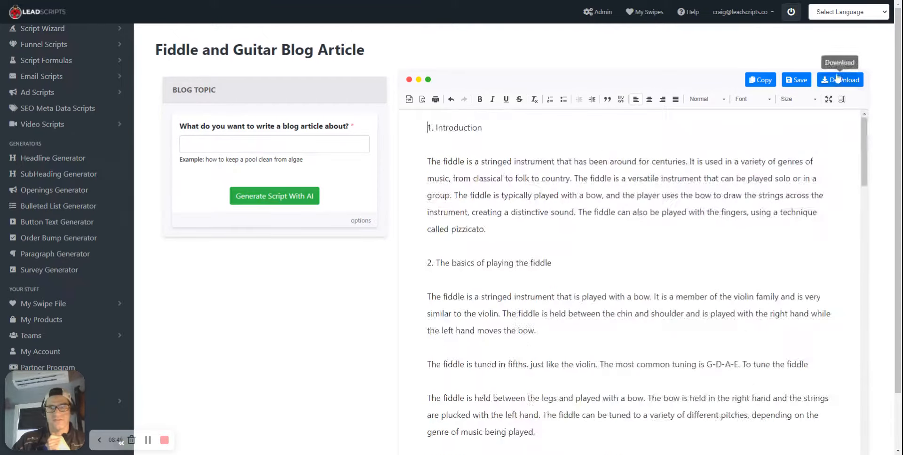
left_click(801, 82)
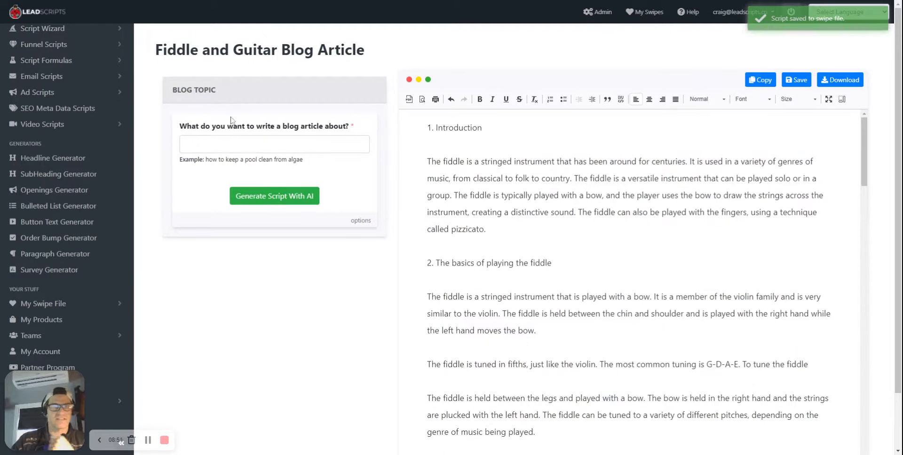